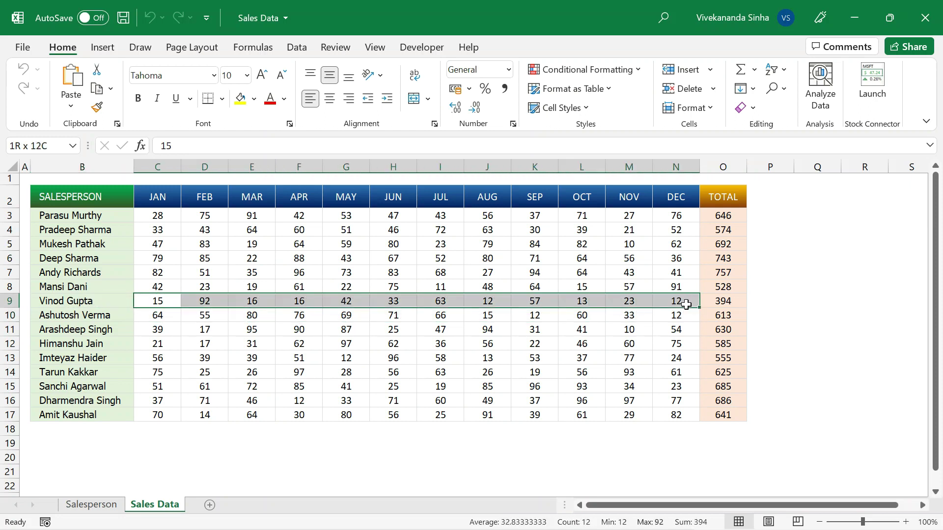
- Inspect the total formula in O9 and the salesperson's row B5:O5 on the Sales Data sheet
{"action": "double_click", "coordinate": [719, 302]}
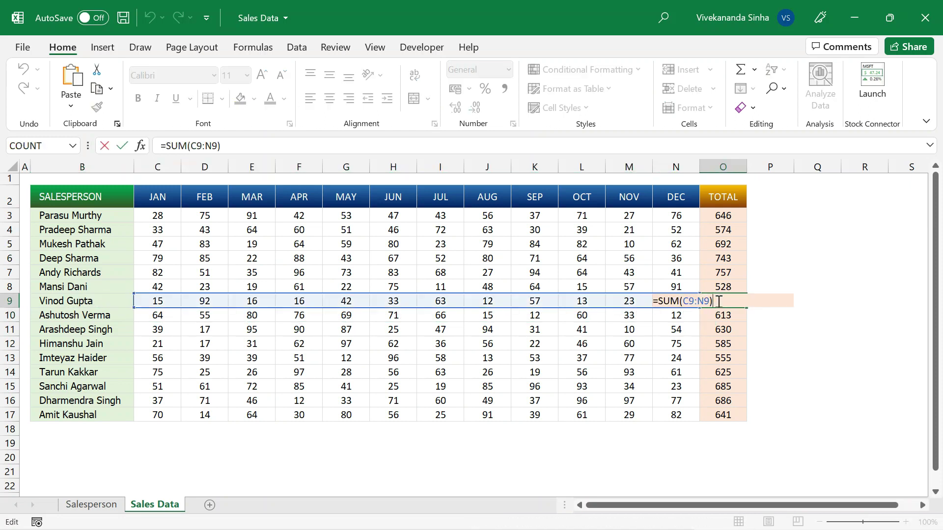
{"action": "key", "text": "Escape"}
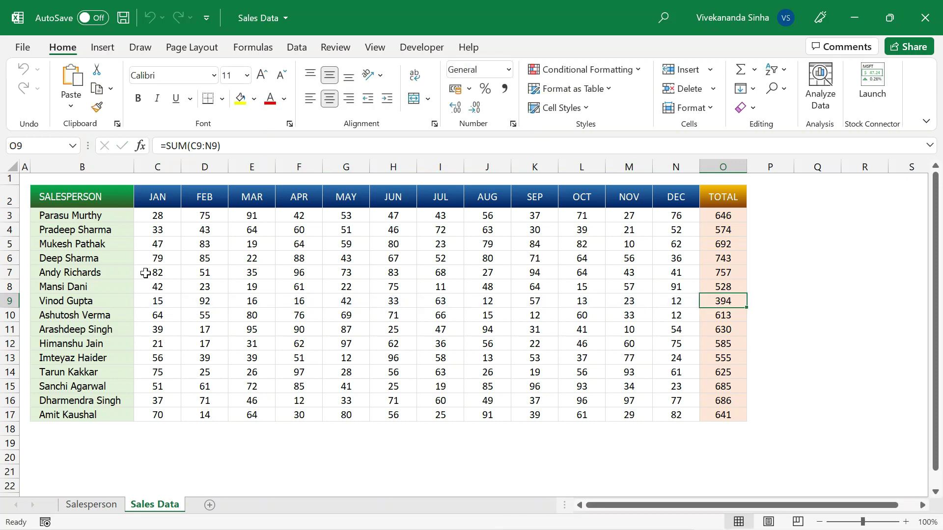
{"action": "left_click_drag", "start_coordinate": [77, 244], "coordinate": [702, 244]}
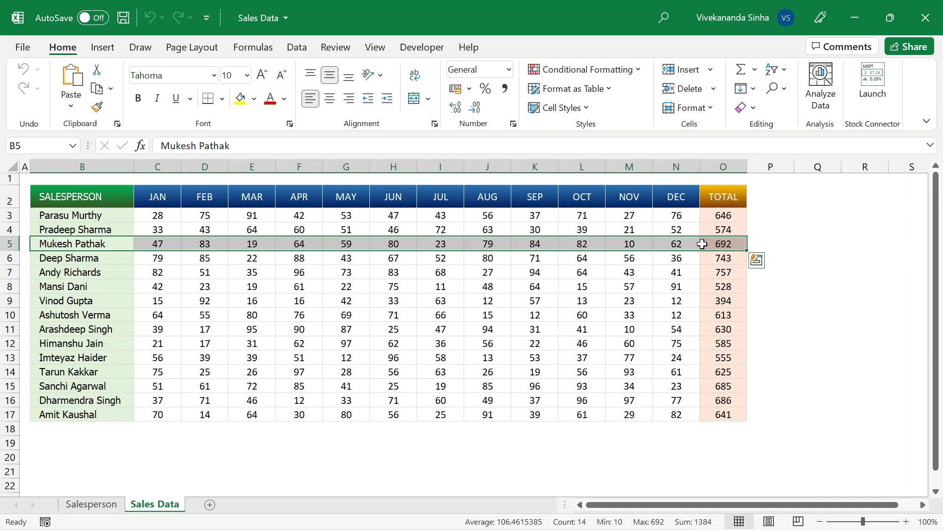
{"action": "left_click", "coordinate": [120, 205]}
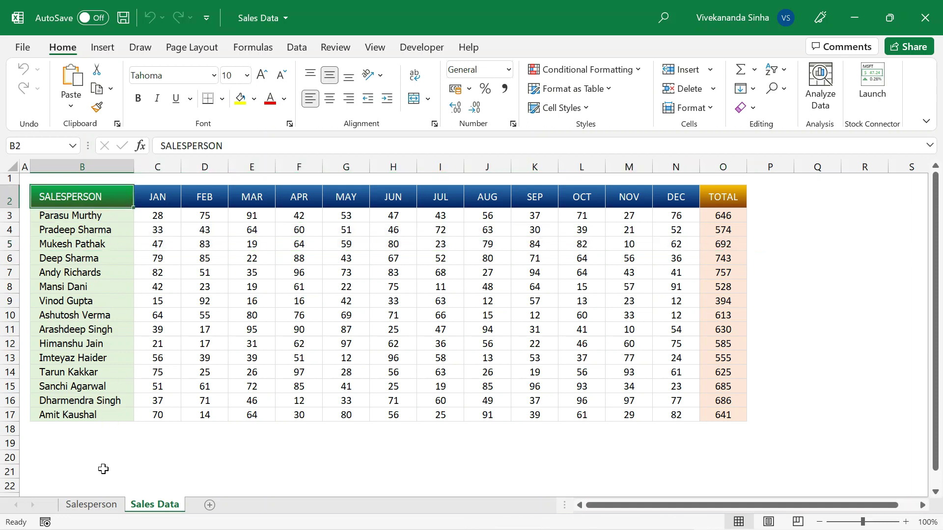
- Compare cell C3 under View Data on the Salesperson sheet with the matching row B17:O17 on the Sales Data sheet
{"action": "left_click", "coordinate": [100, 507]}
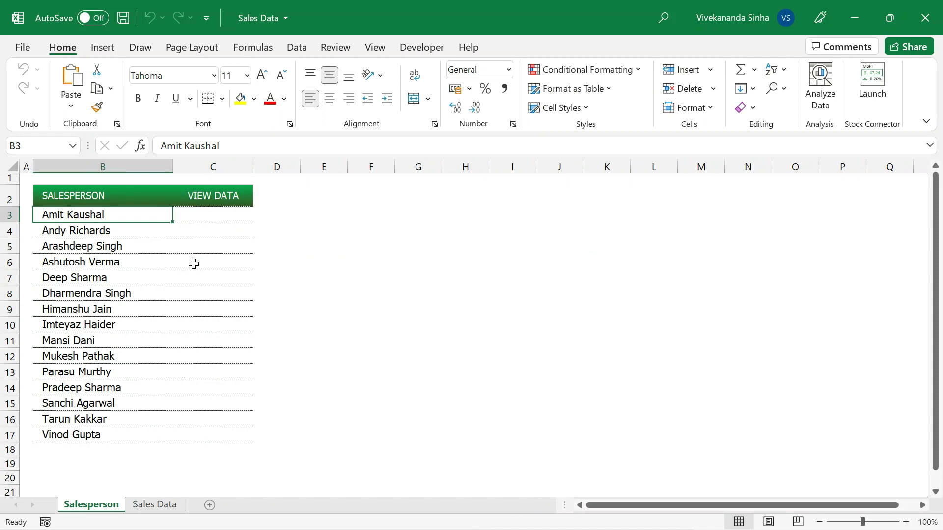
{"action": "left_click", "coordinate": [221, 214]}
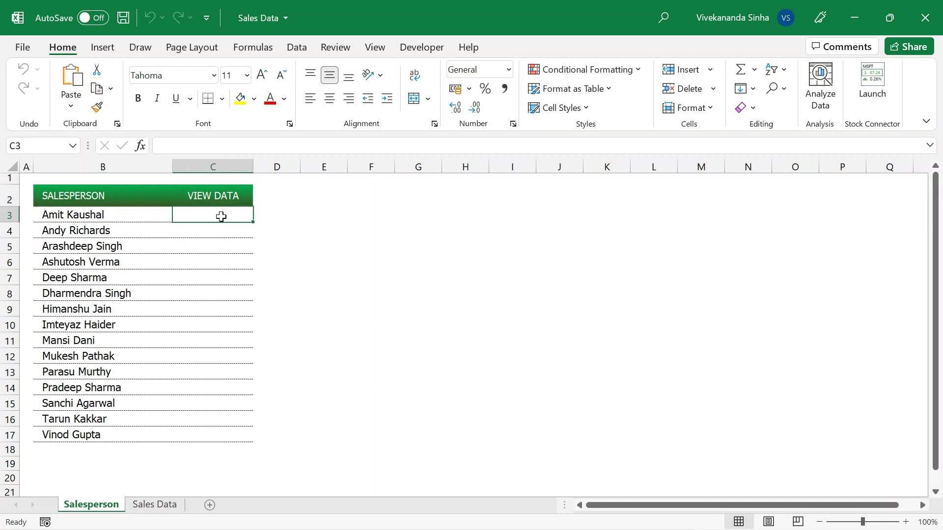
{"action": "left_click", "coordinate": [154, 505]}
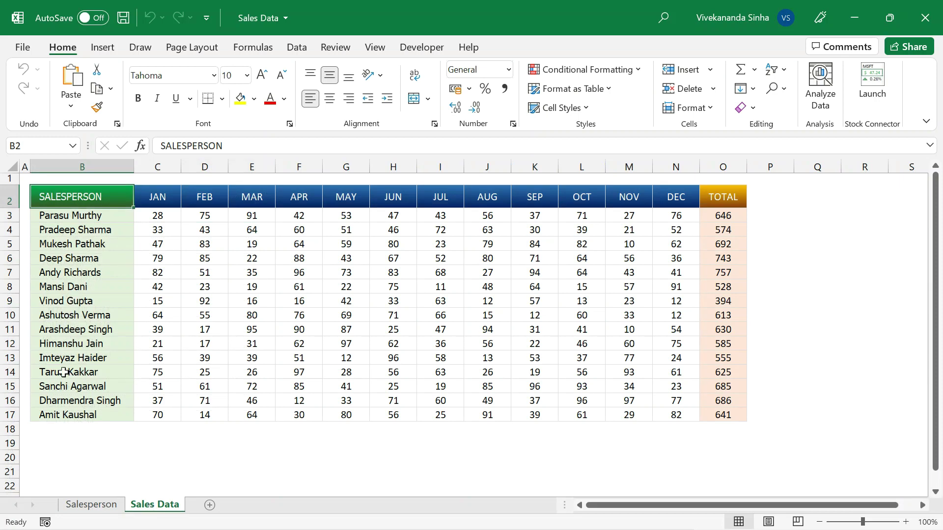
{"action": "left_click_drag", "start_coordinate": [59, 414], "coordinate": [712, 415]}
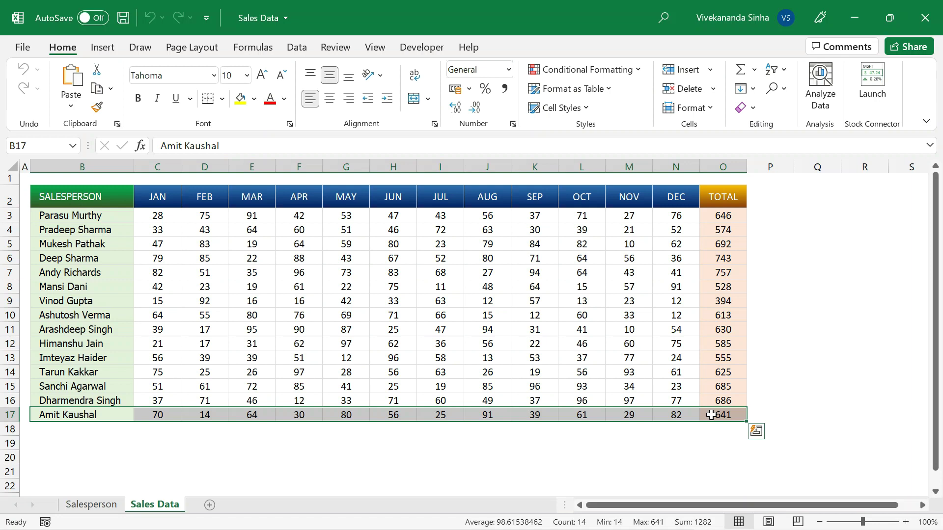
{"action": "left_click", "coordinate": [114, 201]}
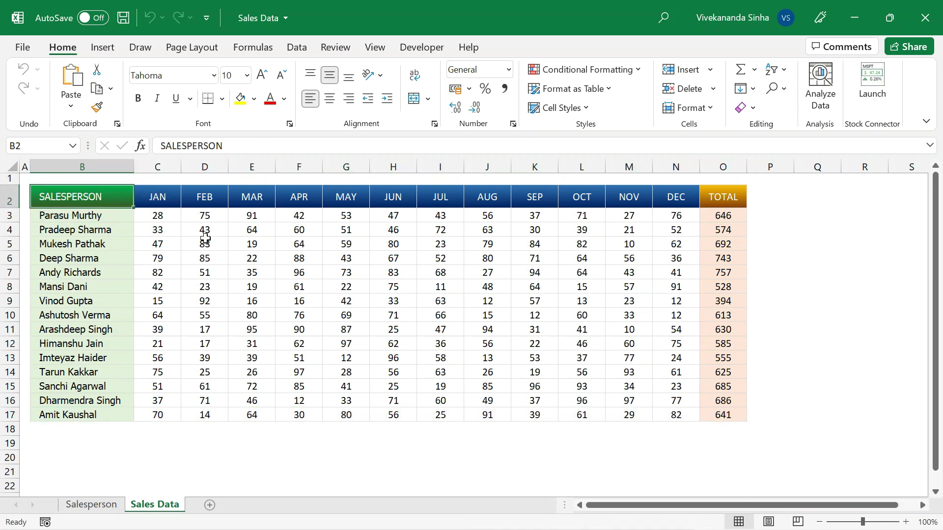
- Review the Salesperson sheet against rows B10:O10 and B17:O17 of Sales Data to identify the range a link in C3 should target
{"action": "left_click", "coordinate": [92, 505]}
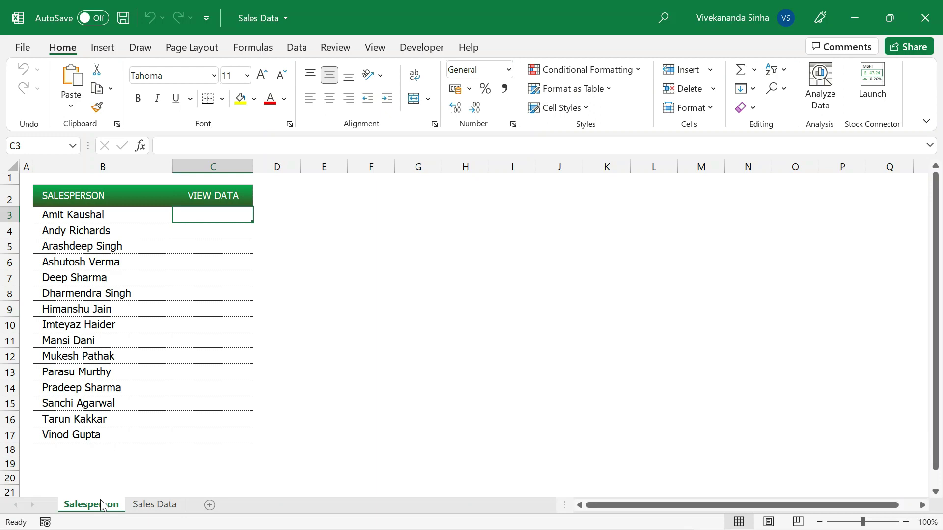
{"action": "left_click", "coordinate": [156, 506]}
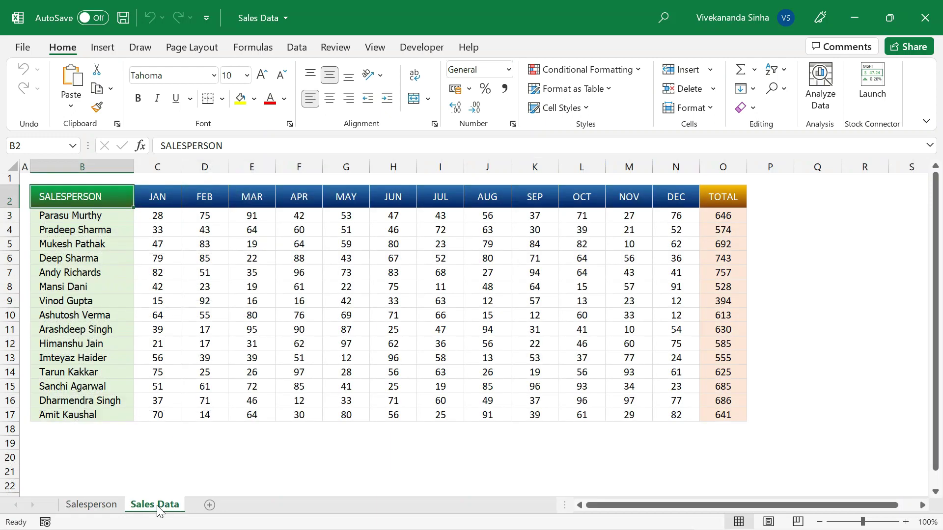
{"action": "left_click_drag", "start_coordinate": [84, 316], "coordinate": [735, 311]}
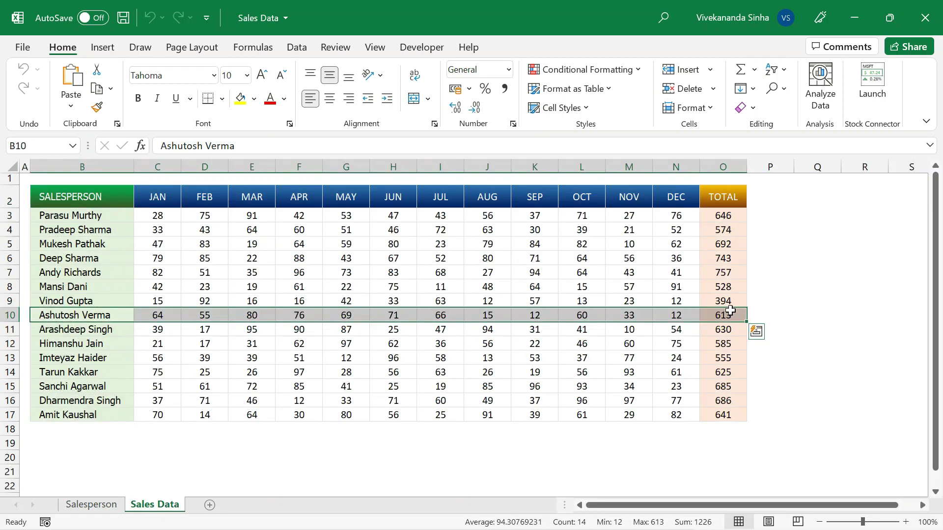
{"action": "left_click", "coordinate": [88, 506]}
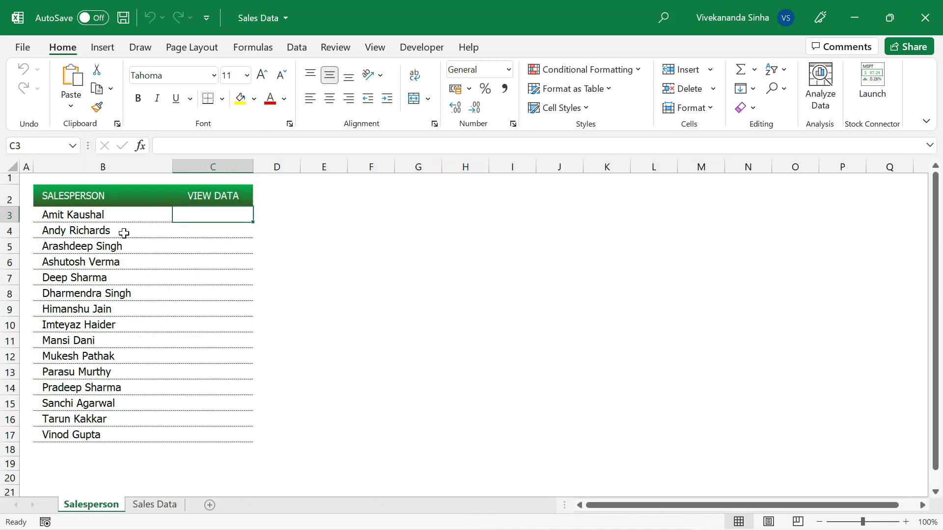
{"action": "left_click", "coordinate": [120, 212]}
{"action": "left_click", "coordinate": [196, 213]}
{"action": "left_click", "coordinate": [154, 504]}
{"action": "left_click_drag", "start_coordinate": [93, 413], "coordinate": [718, 409]}
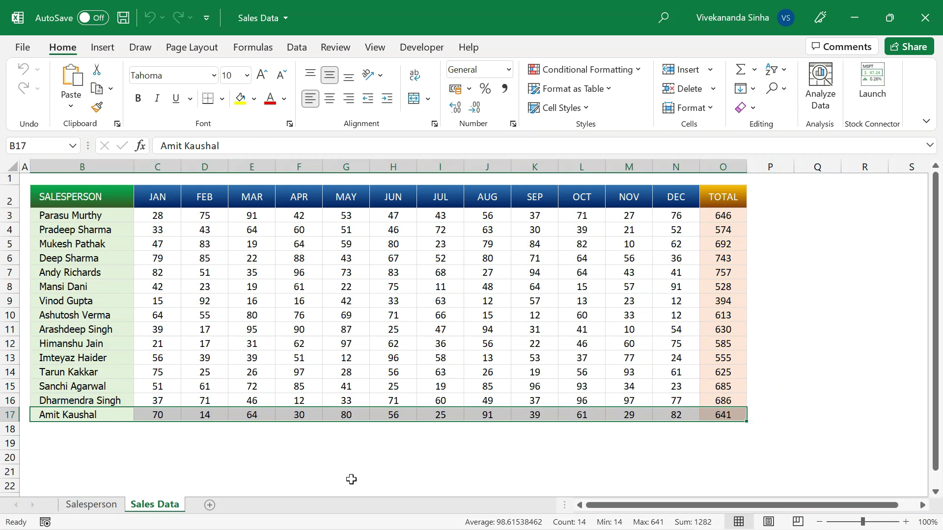
{"action": "left_click", "coordinate": [92, 505]}
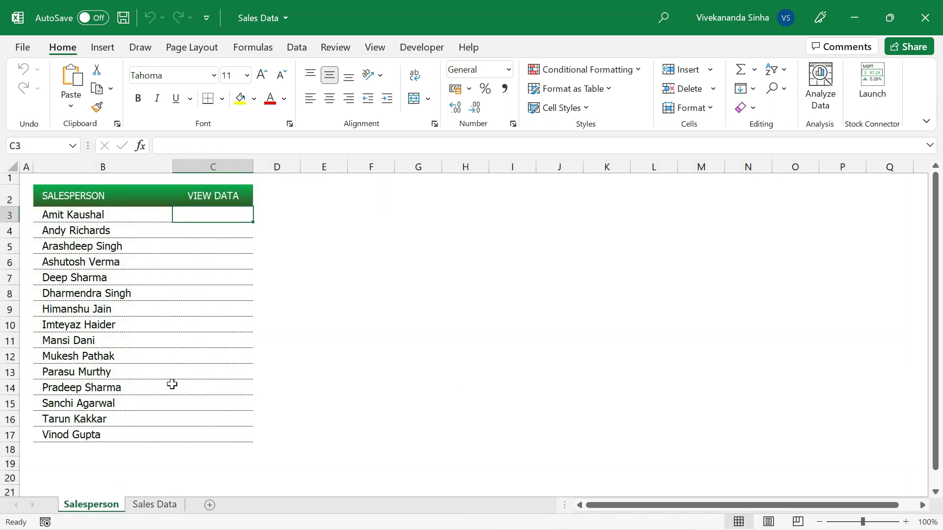
- Insert a hyperlink in C3 of the Salesperson sheet to range B17:O17 on the Sales Data sheet in this document
{"action": "right_click", "coordinate": [222, 217]}
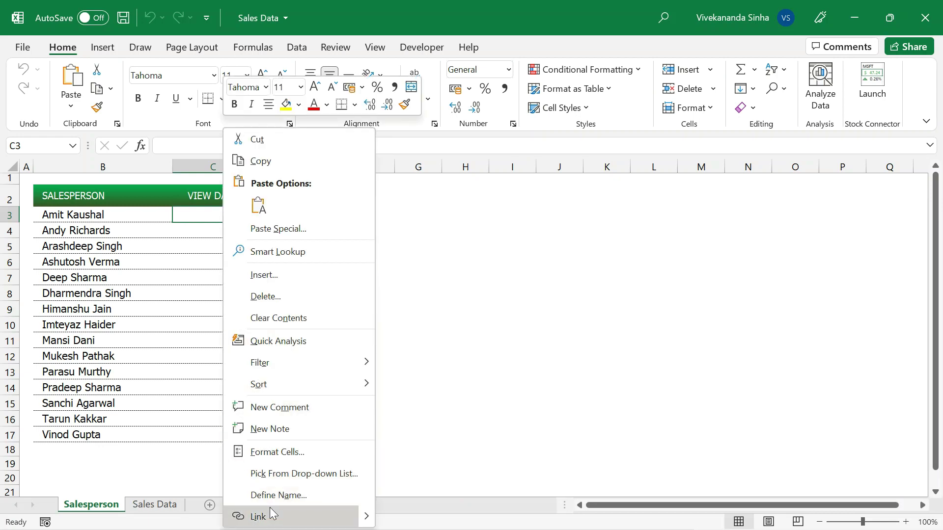
{"action": "left_click", "coordinate": [198, 212]}
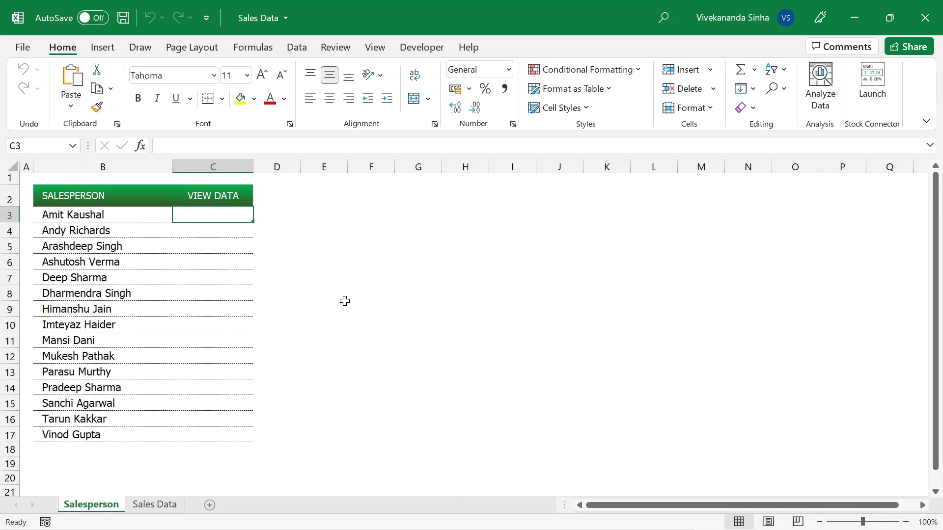
{"action": "key", "text": "ctrl+k"}
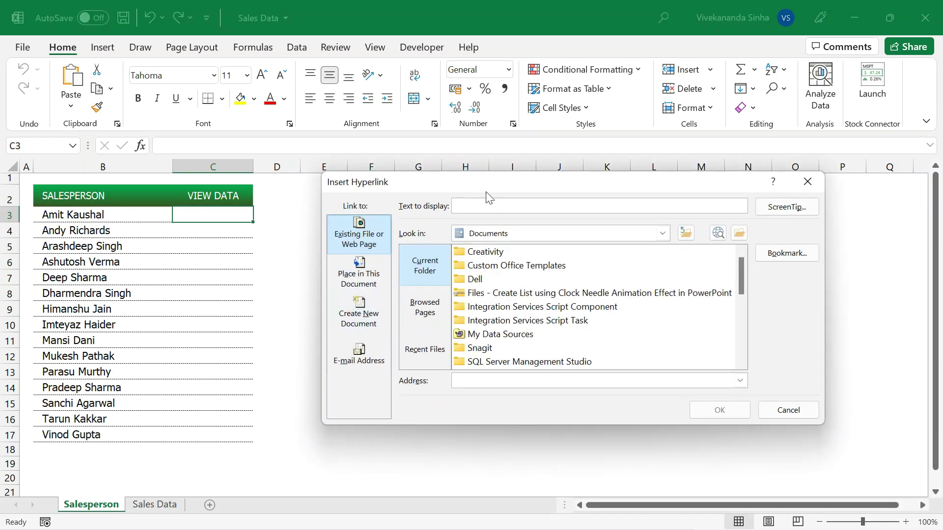
{"action": "left_click_drag", "start_coordinate": [483, 185], "coordinate": [452, 199]}
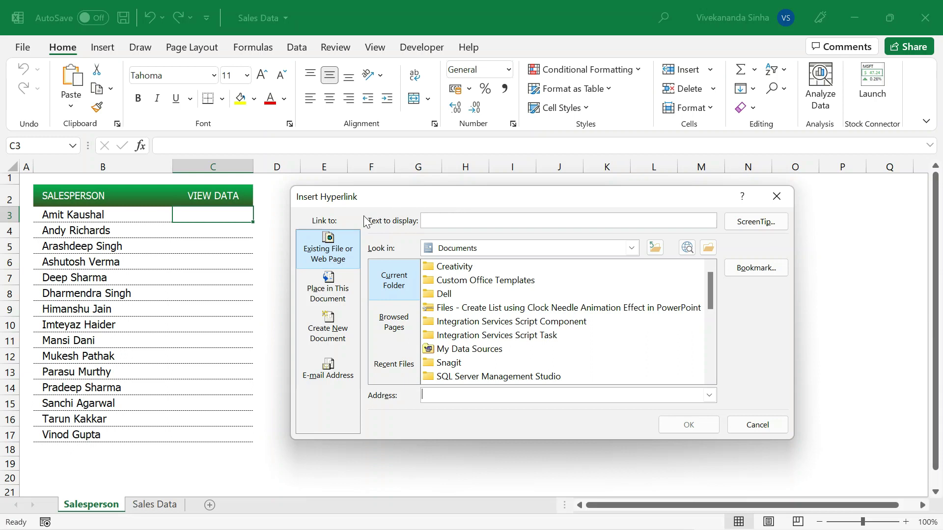
{"action": "left_click", "coordinate": [325, 289]}
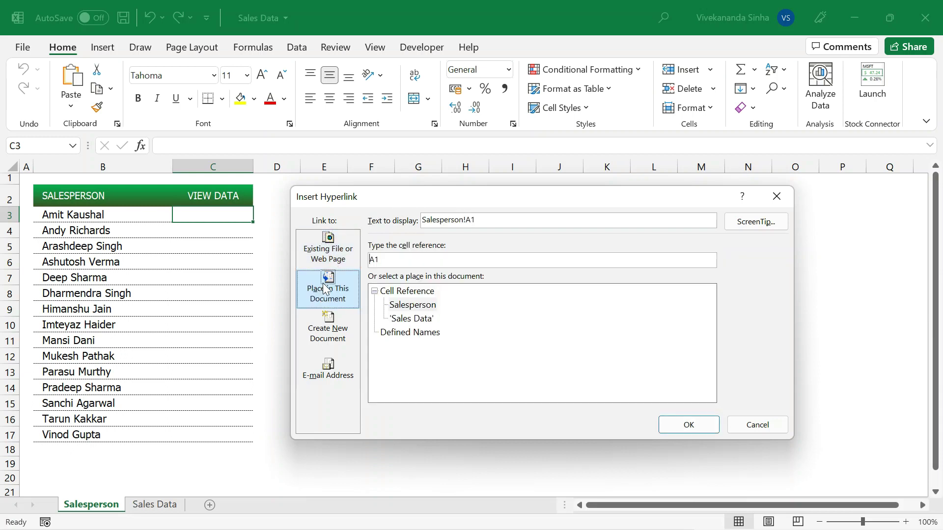
{"action": "left_click", "coordinate": [419, 323]}
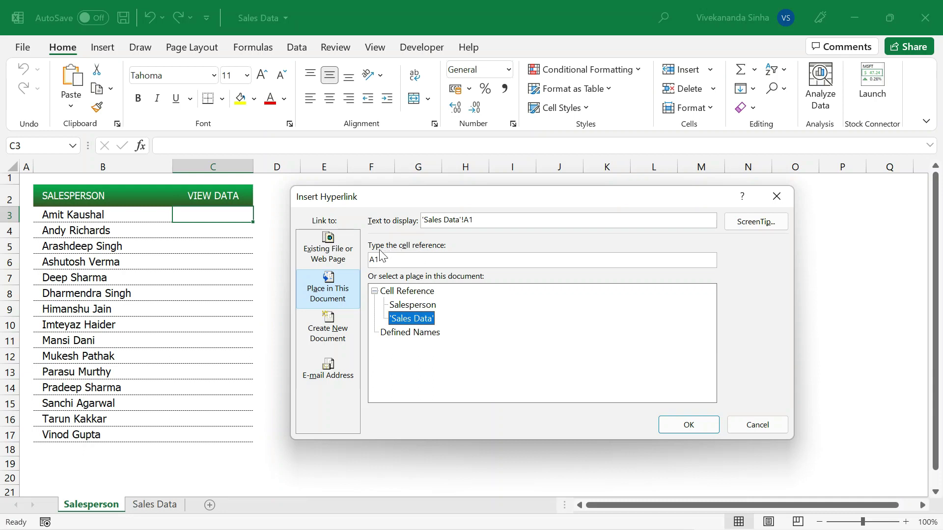
{"action": "left_click_drag", "start_coordinate": [385, 262], "coordinate": [337, 258]}
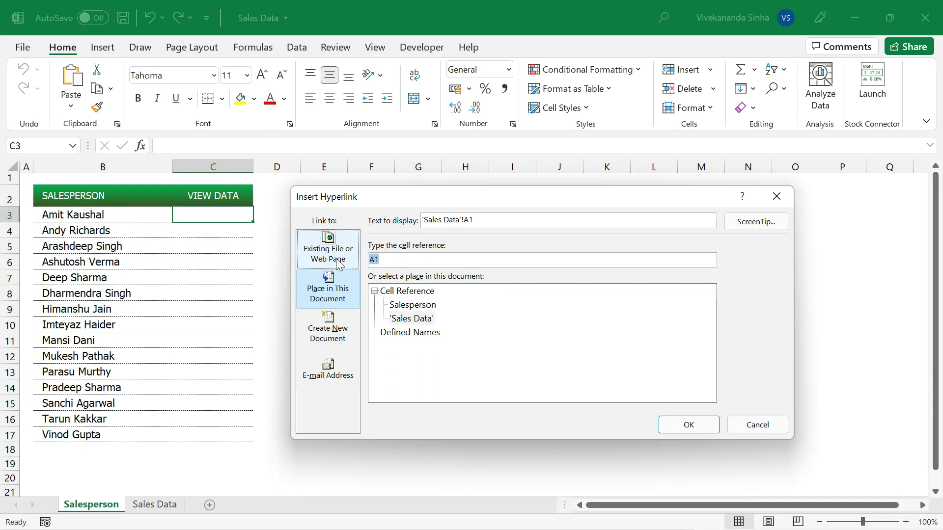
{"action": "type", "text": "B17:O17"}
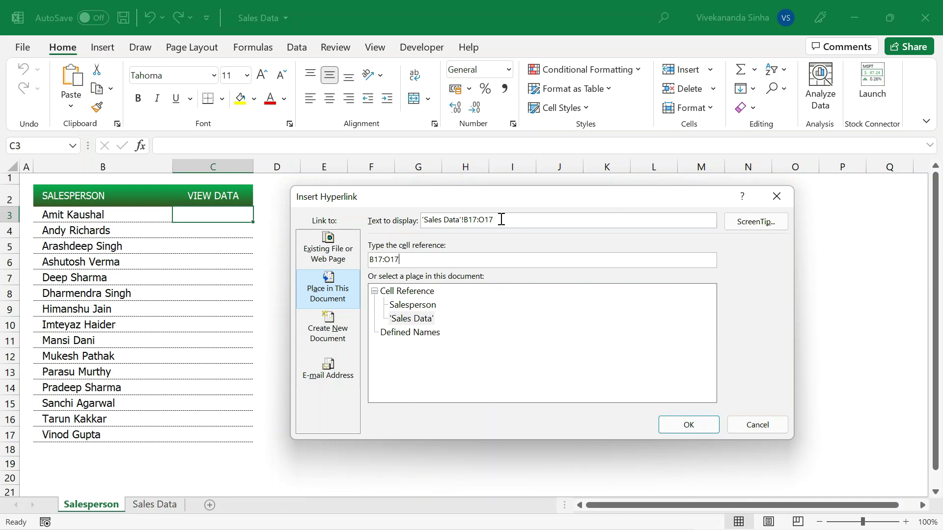
{"action": "left_click", "coordinate": [669, 421]}
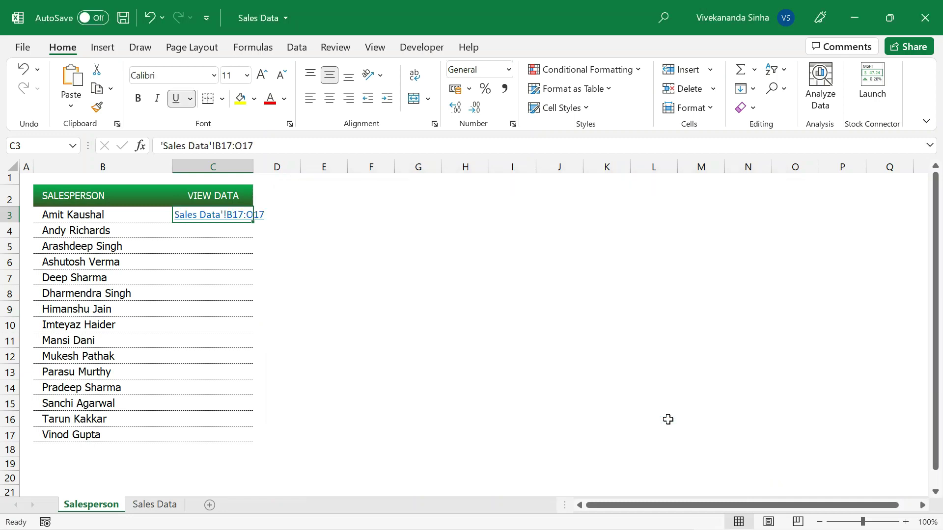
- Test the hyperlink in C3 twice, returning to the Salesperson sheet each time
{"action": "left_click", "coordinate": [330, 261]}
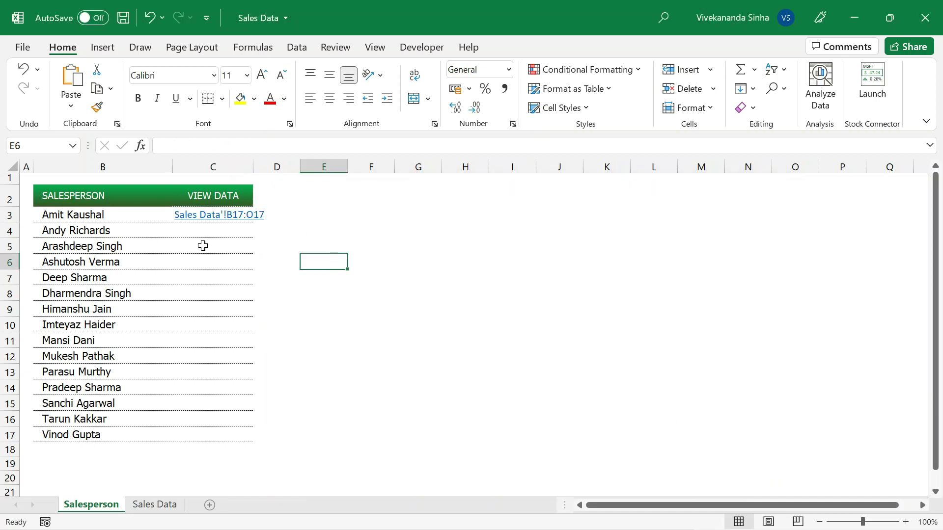
{"action": "left_click", "coordinate": [212, 216]}
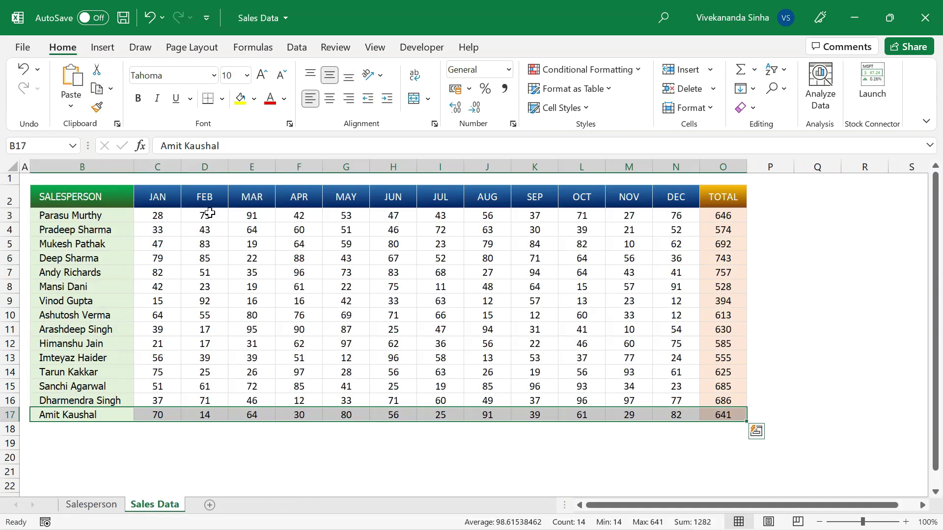
{"action": "left_click", "coordinate": [106, 206]}
{"action": "left_click", "coordinate": [81, 506]}
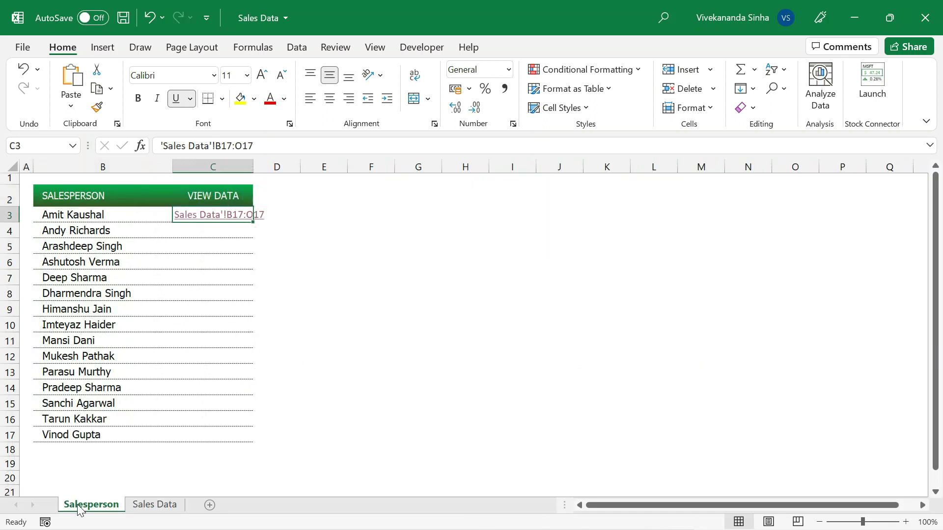
{"action": "left_click", "coordinate": [212, 215]}
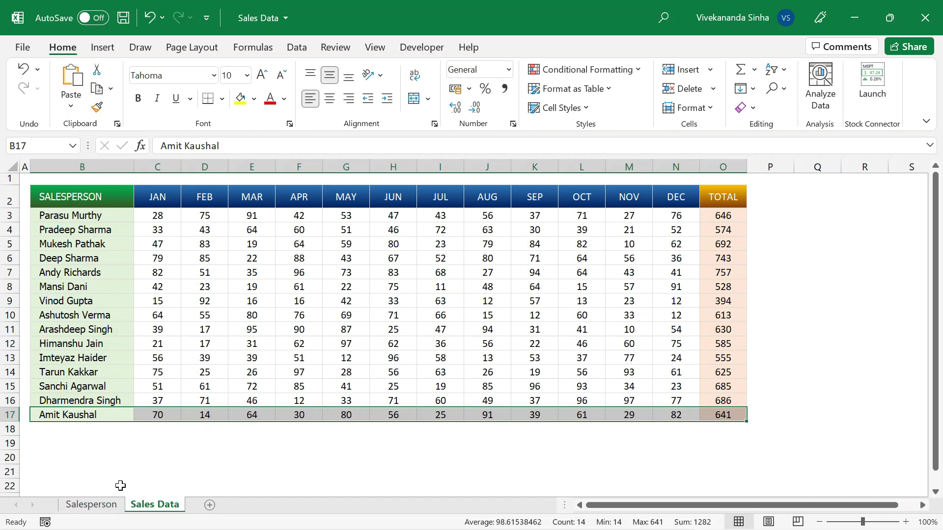
{"action": "left_click", "coordinate": [91, 505]}
- Compare the order of the salesperson names on the Salesperson and Sales Data sheets, and check the cells beside C3
{"action": "left_click_drag", "start_coordinate": [115, 220], "coordinate": [96, 436]}
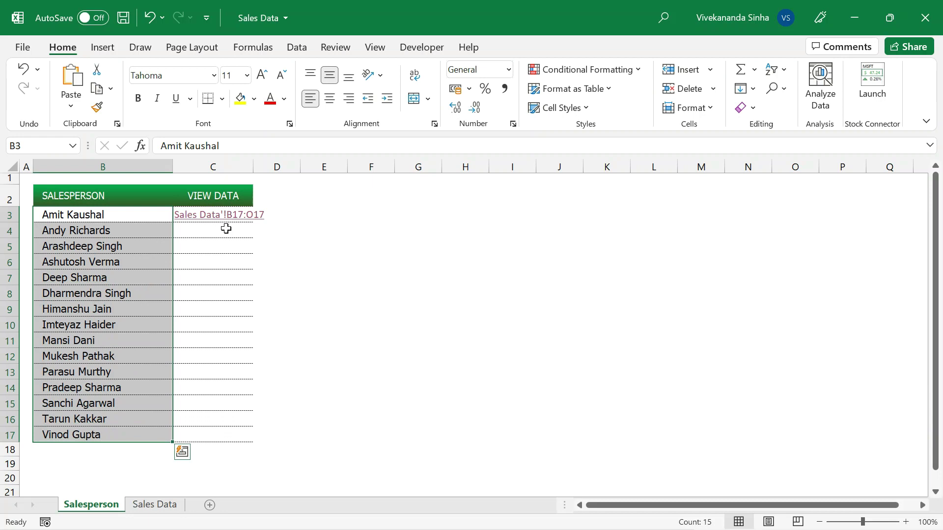
{"action": "left_click_drag", "start_coordinate": [270, 213], "coordinate": [197, 224]}
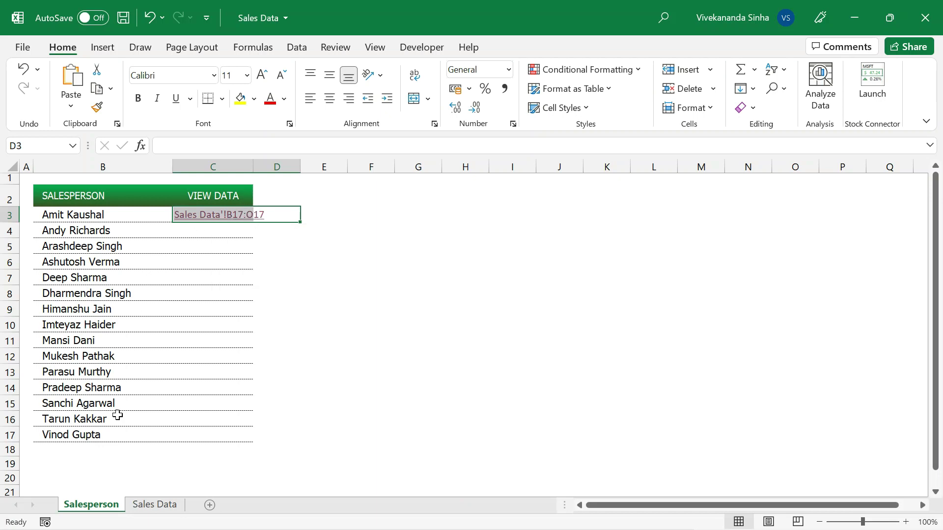
{"action": "left_click", "coordinate": [144, 505]}
{"action": "left_click_drag", "start_coordinate": [76, 215], "coordinate": [73, 386]}
{"action": "left_click", "coordinate": [70, 502]}
{"action": "left_click", "coordinate": [215, 231]}
{"action": "mouse_move", "coordinate": [219, 220]}
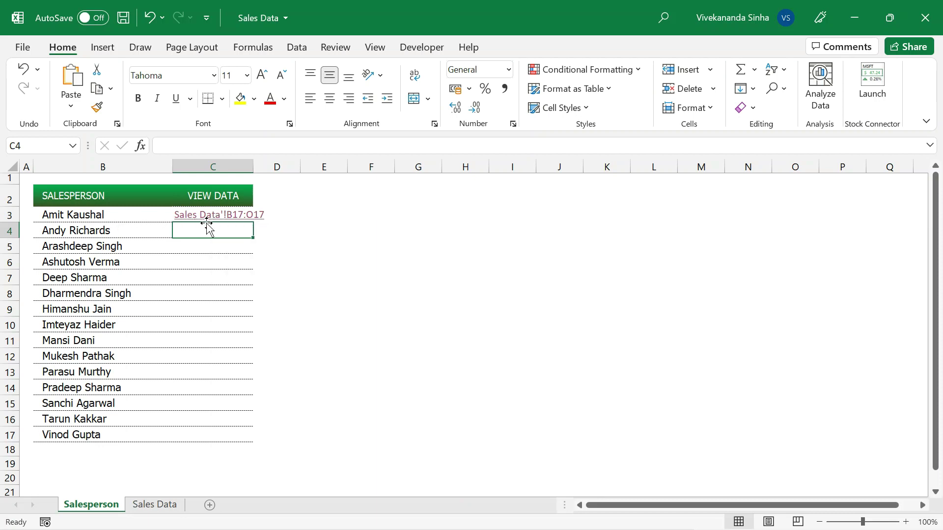
- Start an ADDRESS formula in E3 of the Salesperson sheet with MATCH(B3,'Sales Data'!$B:$B,0) as its row number
{"action": "left_click", "coordinate": [330, 212]}
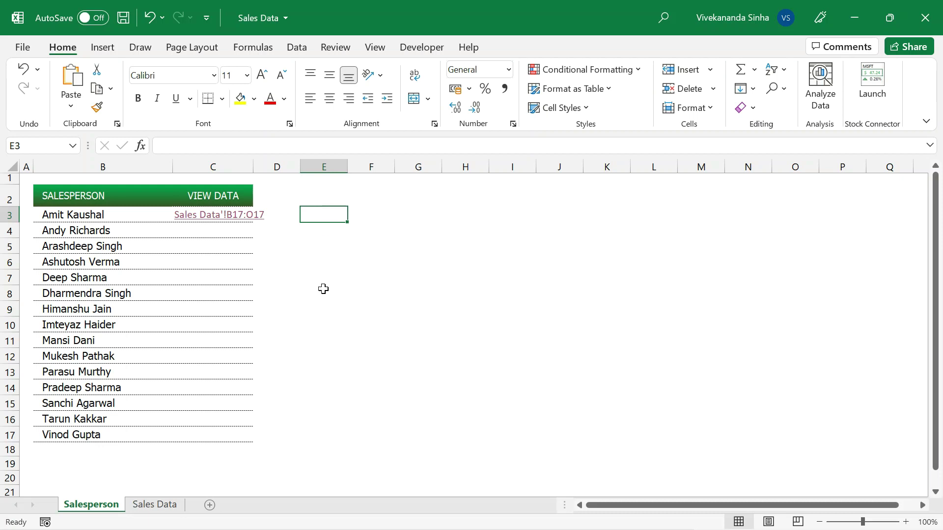
{"action": "type", "text": "=add"}
{"action": "key", "text": "Tab"}
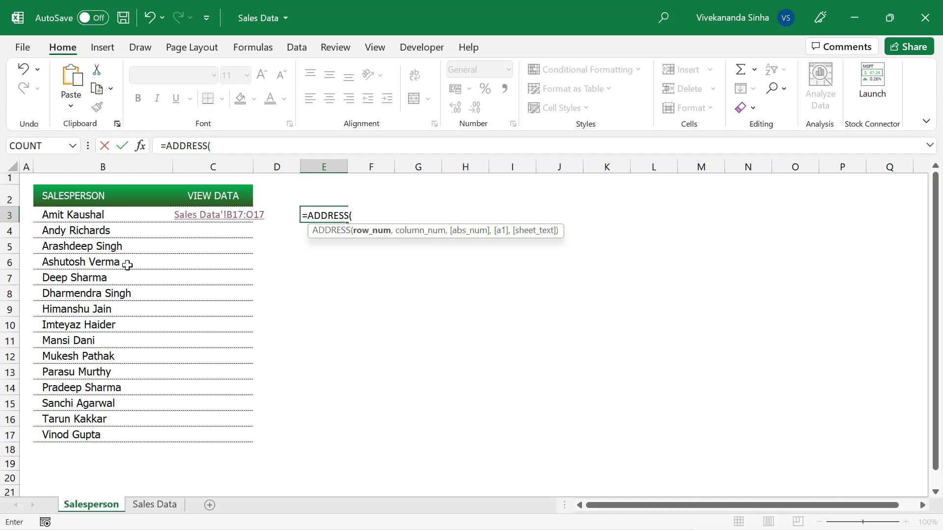
{"action": "type", "text": "match"}
{"action": "key", "text": "Tab"}
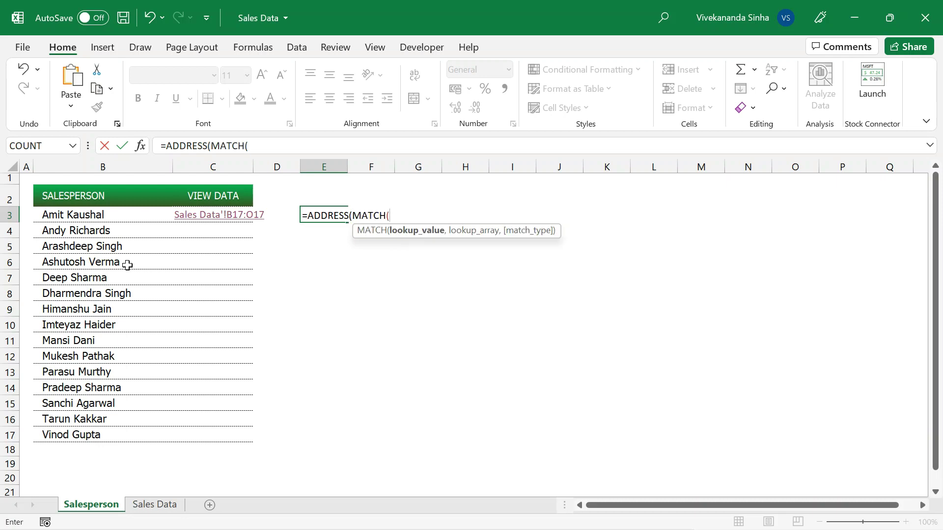
{"action": "left_click", "coordinate": [65, 214]}
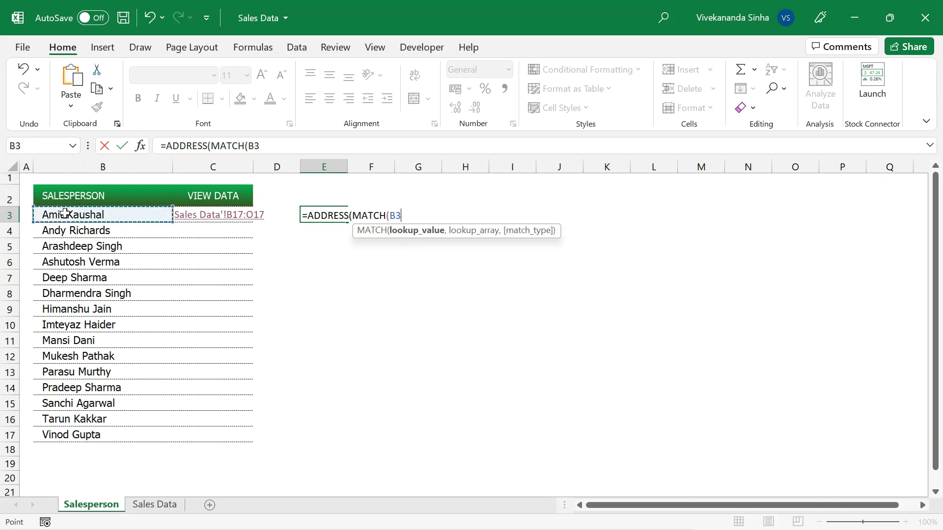
{"action": "type", "text": ","}
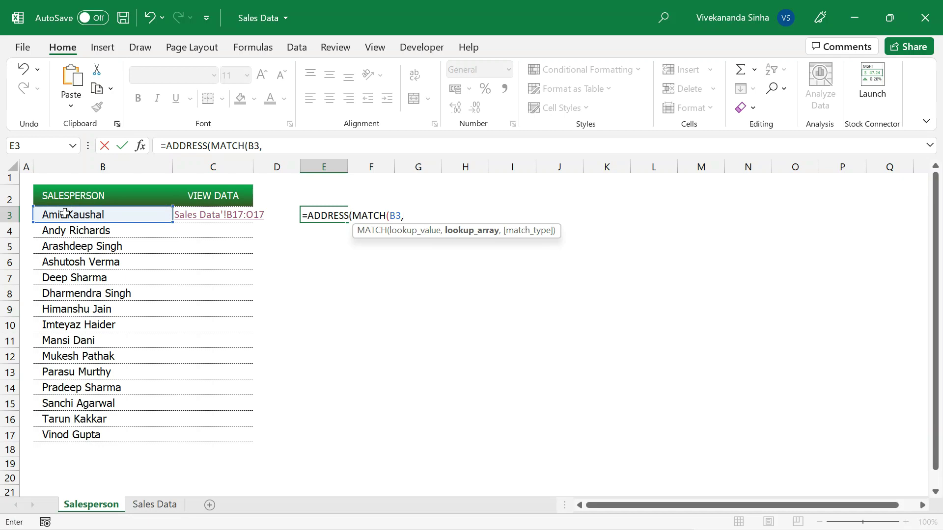
{"action": "left_click", "coordinate": [148, 506]}
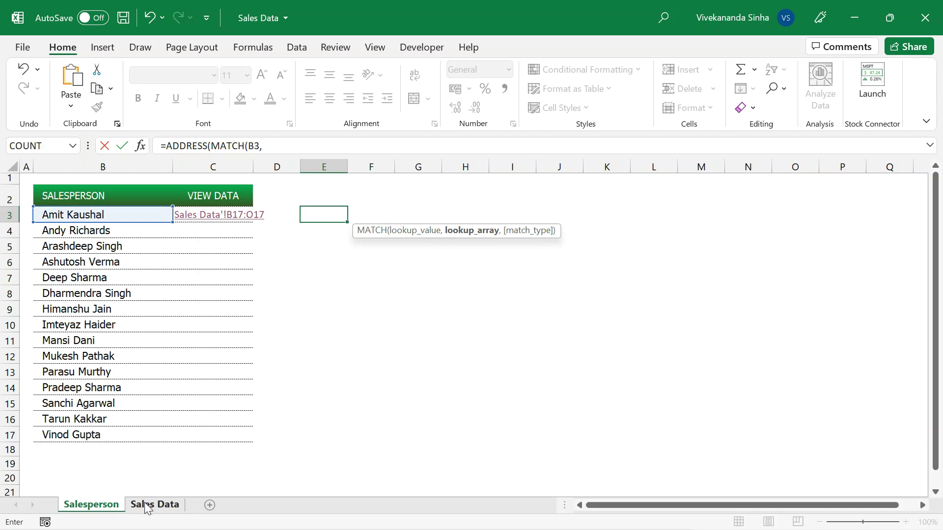
{"action": "left_click", "coordinate": [88, 163]}
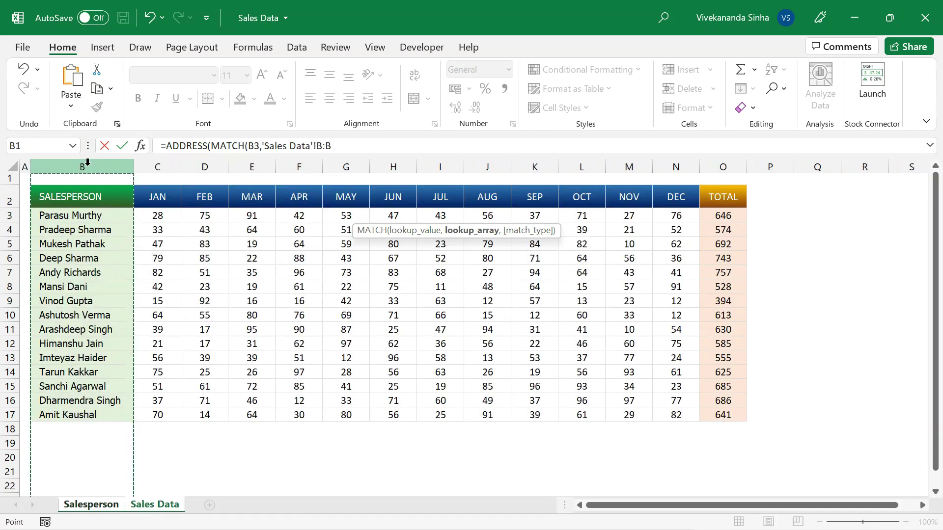
{"action": "key", "text": "F4"}
{"action": "type", "text": ","}
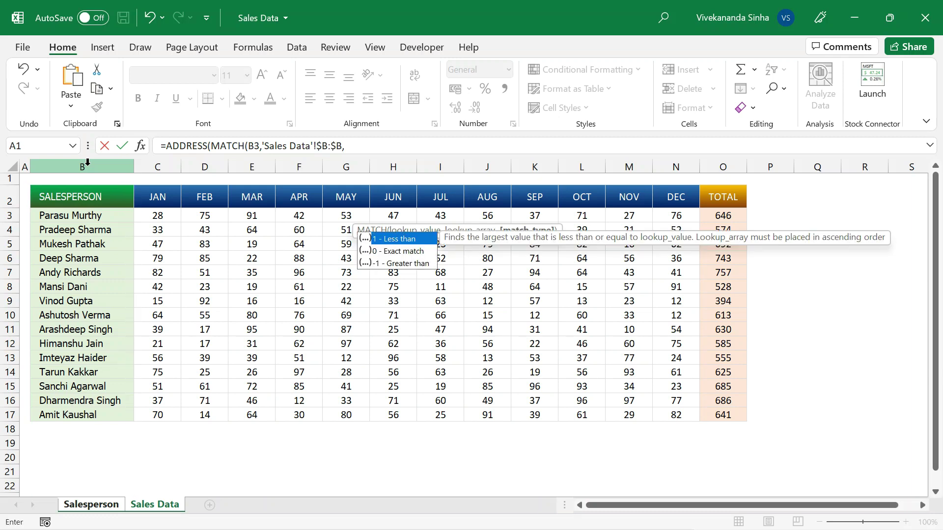
{"action": "type", "text": "0)"}
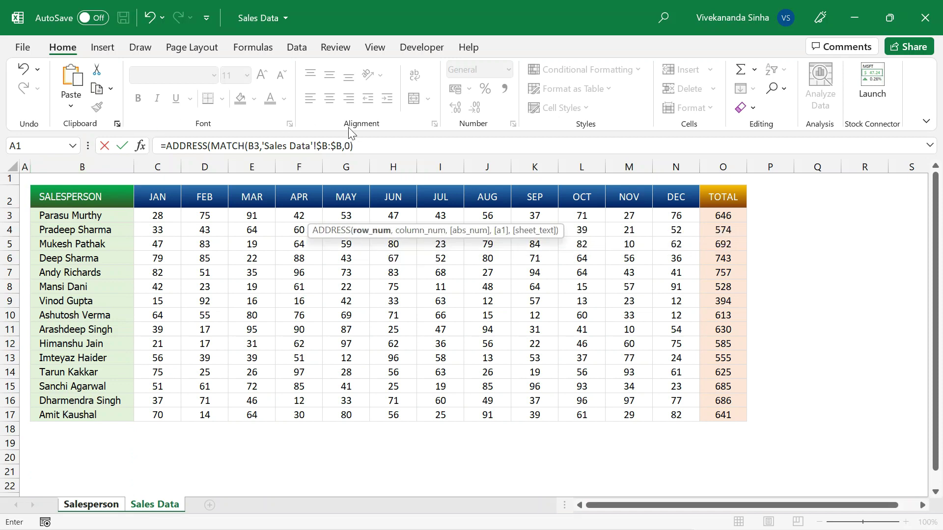
- Complete the ADDRESS formula in E3 with 2 as the column number and enter it
{"action": "left_click", "coordinate": [366, 146]}
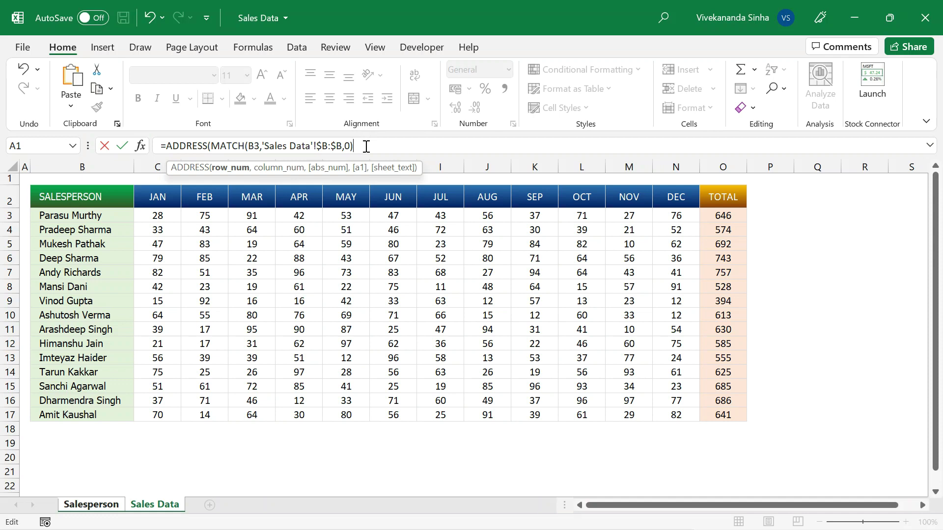
{"action": "type", "text": ","}
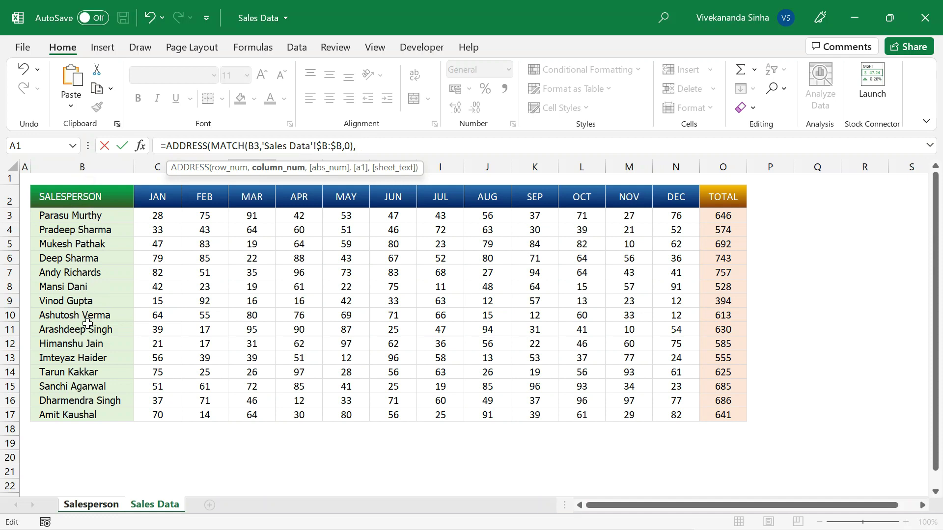
{"action": "type", "text": "2)"}
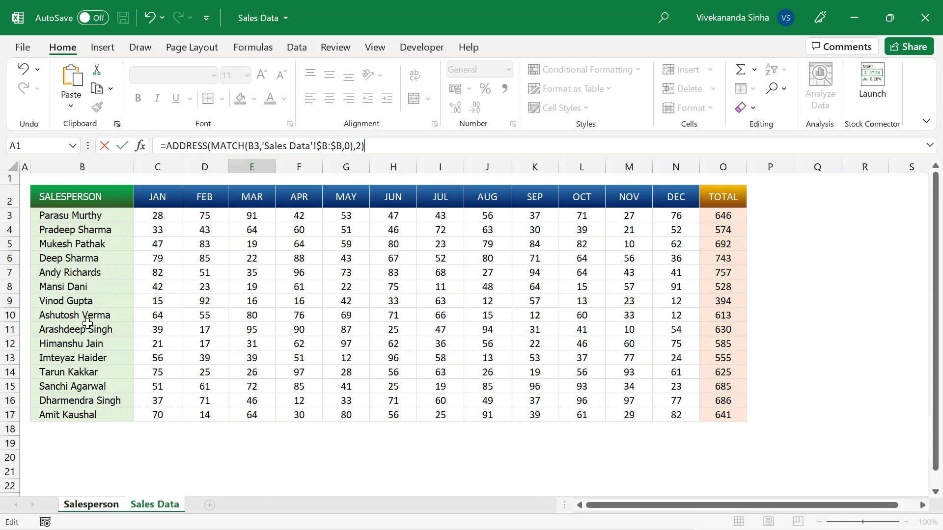
{"action": "key", "text": "Return"}
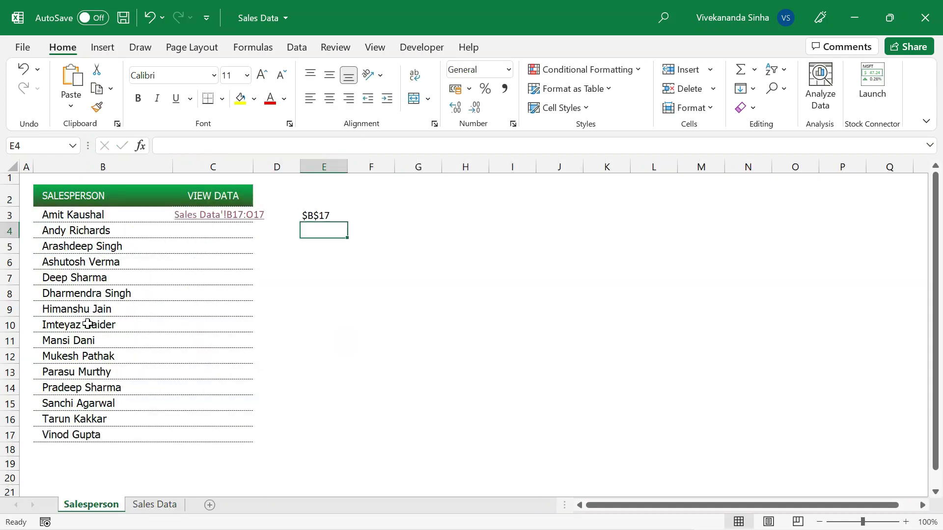
- Add "Sales Data" as the sheet text of the ADDRESS formula in E3, leaving the abs_num and a1 arguments empty
{"action": "left_click", "coordinate": [320, 216]}
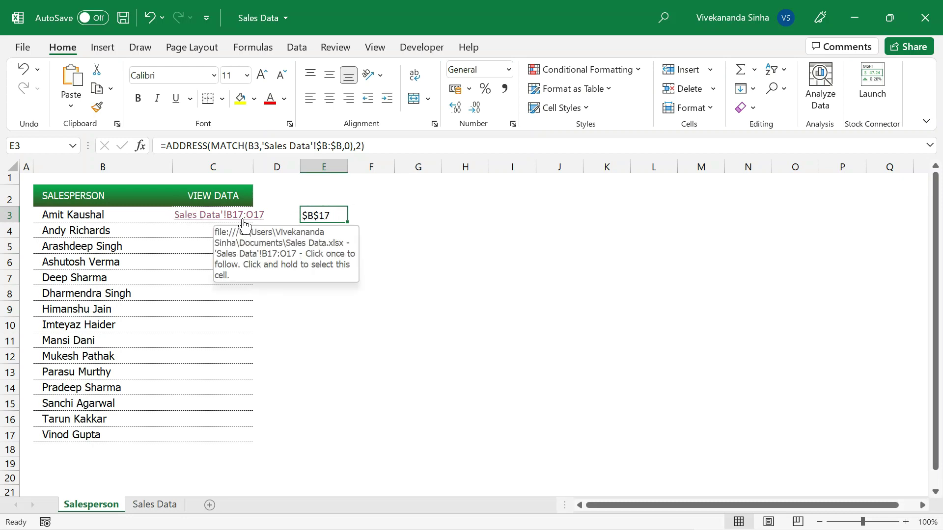
{"action": "left_click", "coordinate": [362, 146]}
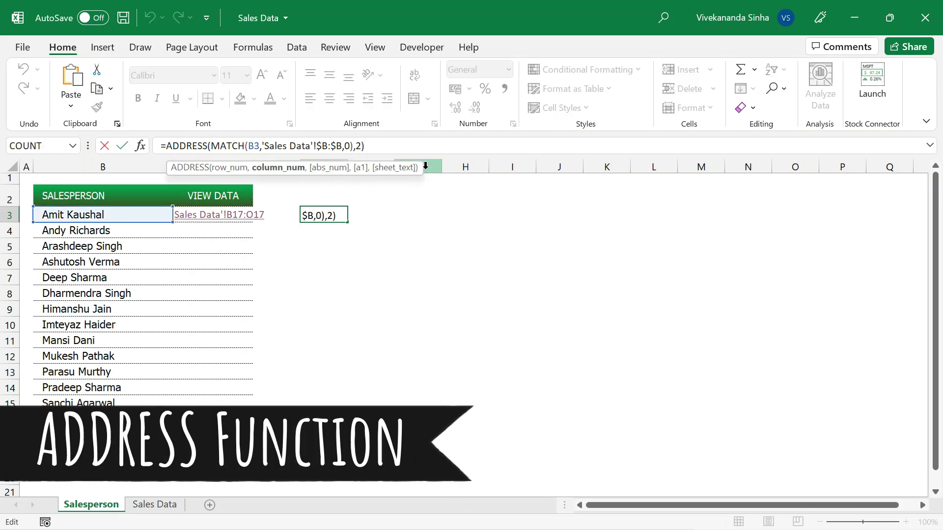
{"action": "type", "text": ","}
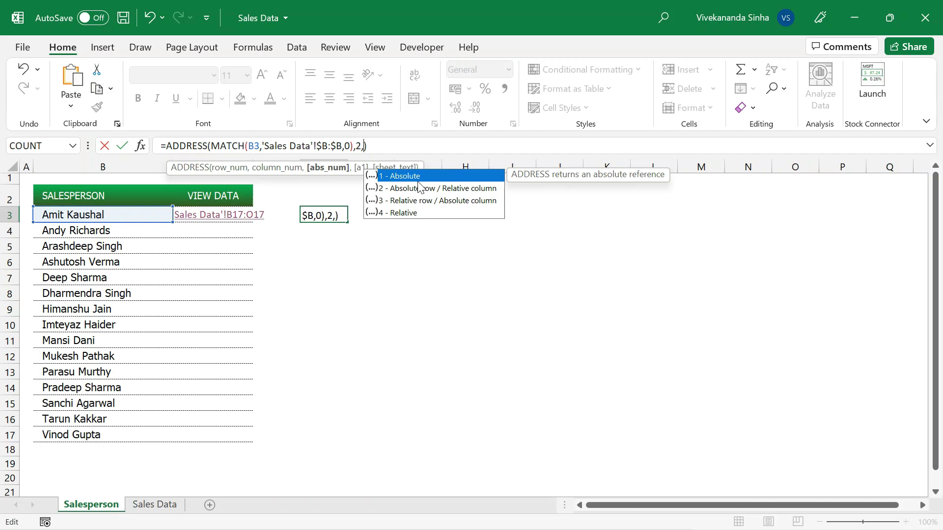
{"action": "type", "text": ","}
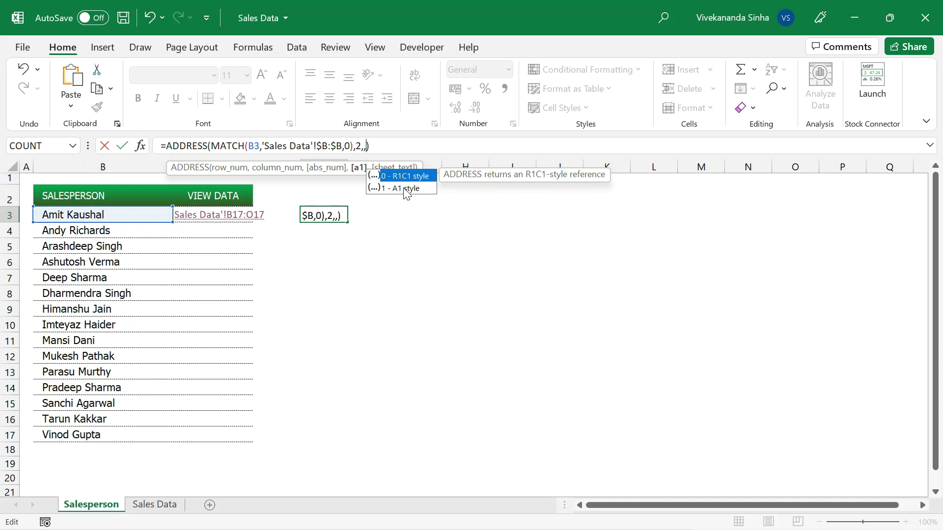
{"action": "type", "text": ","}
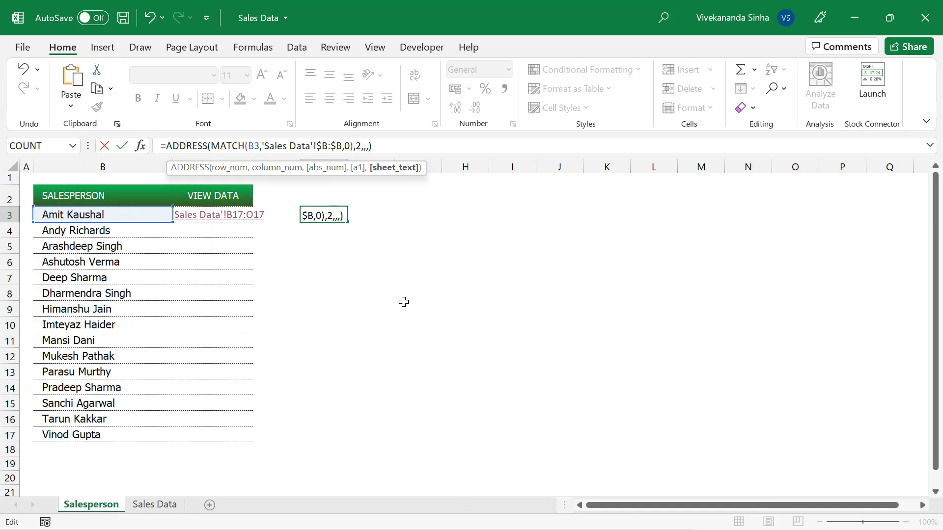
{"action": "type", "text": "\"Sa"}
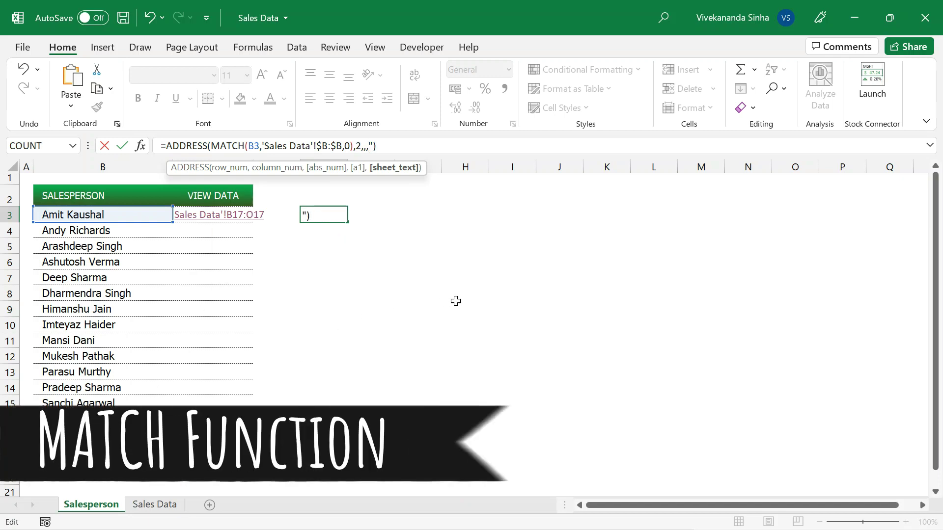
{"action": "type", "text": "les Data"}
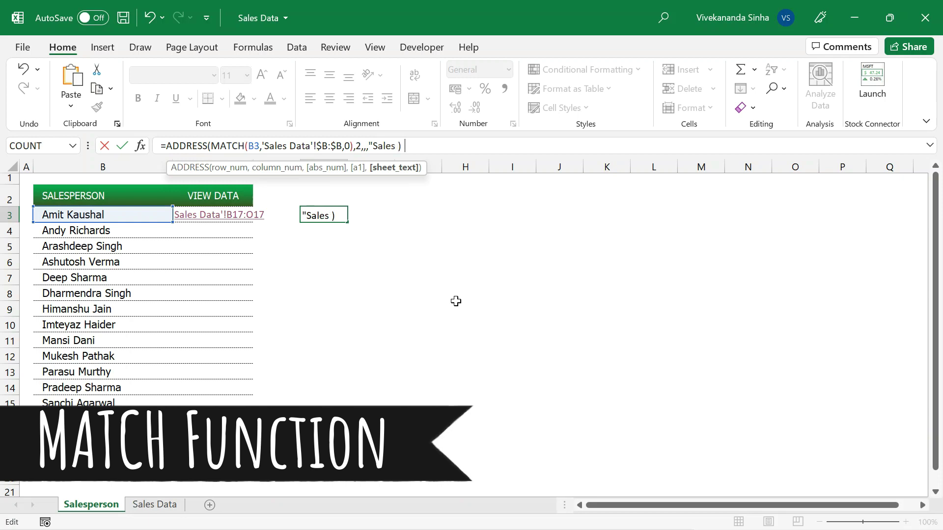
{"action": "type", "text": "\""}
{"action": "key", "text": "Return"}
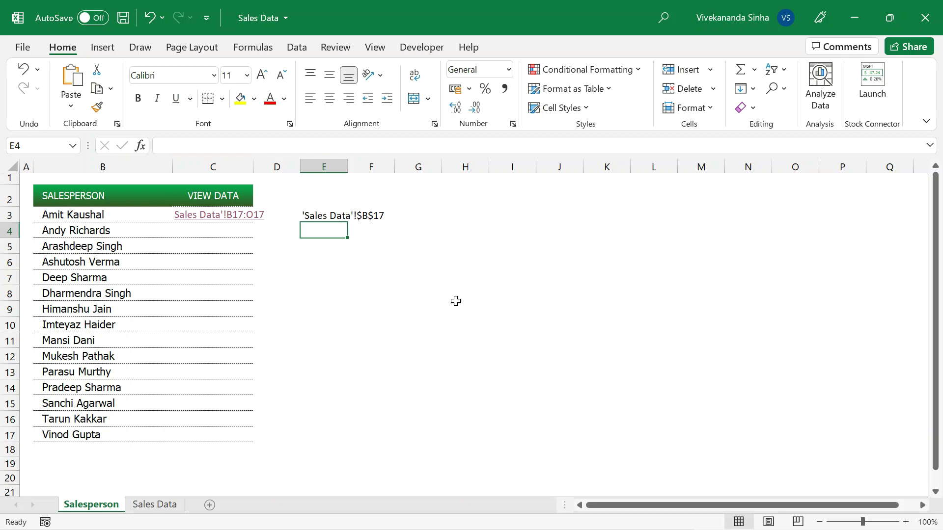
- Extend the formula in E3 with &":"& followed by a copy of its whole ADDRESS expression
{"action": "left_click", "coordinate": [324, 216]}
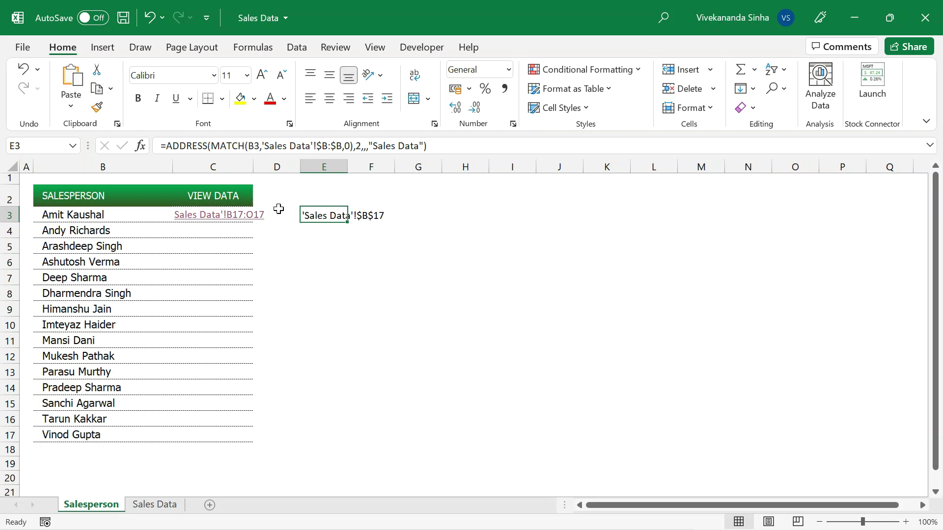
{"action": "key", "text": "F4"}
{"action": "left_click", "coordinate": [167, 147]}
{"action": "left_click_drag", "start_coordinate": [167, 146], "coordinate": [474, 149]}
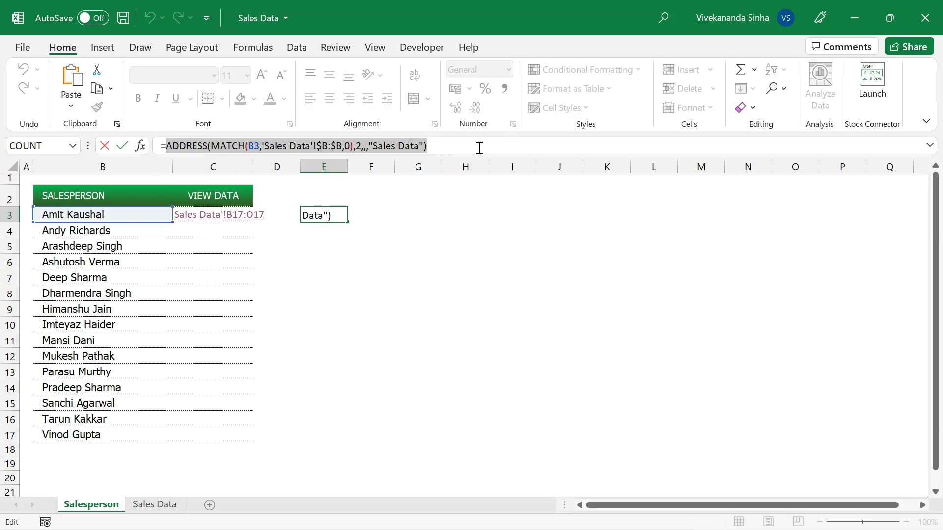
{"action": "left_click", "coordinate": [480, 148]}
{"action": "type", "text": "&"}
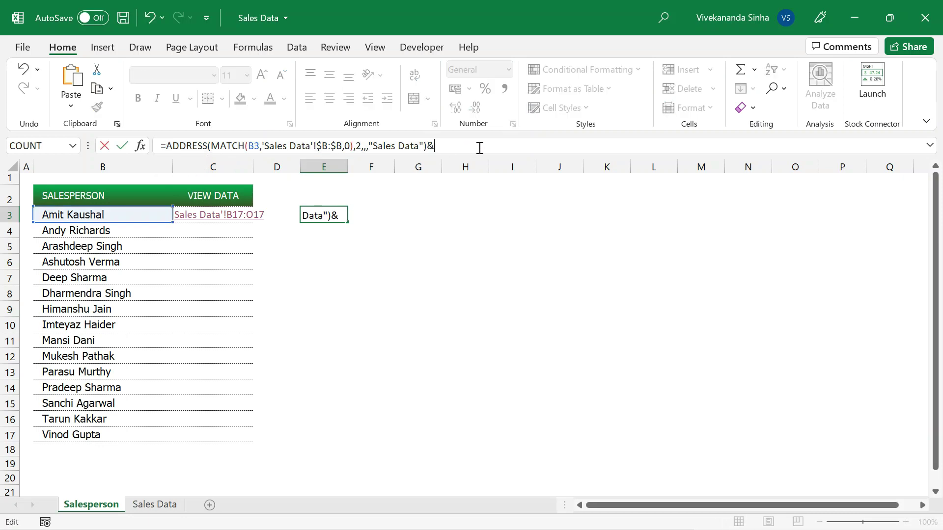
{"action": "type", "text": "\":\"&"}
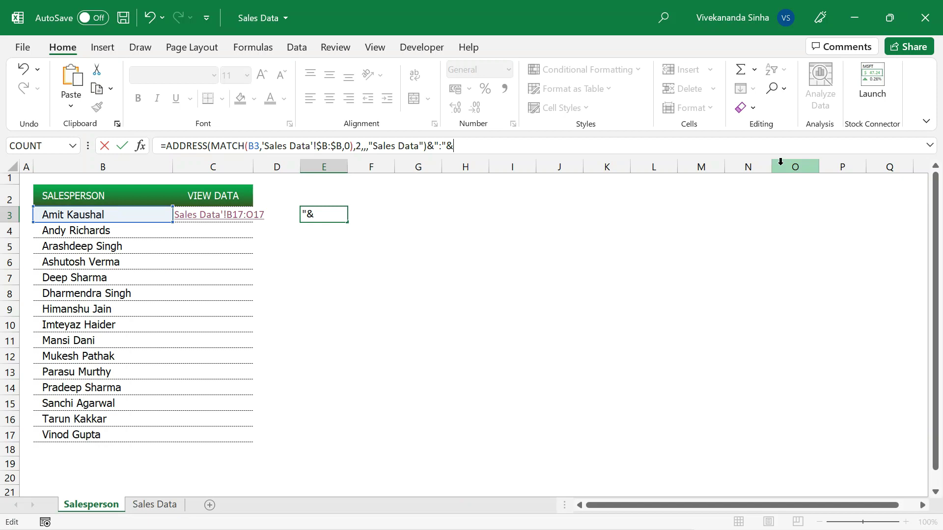
{"action": "key", "text": "ctrl+v"}
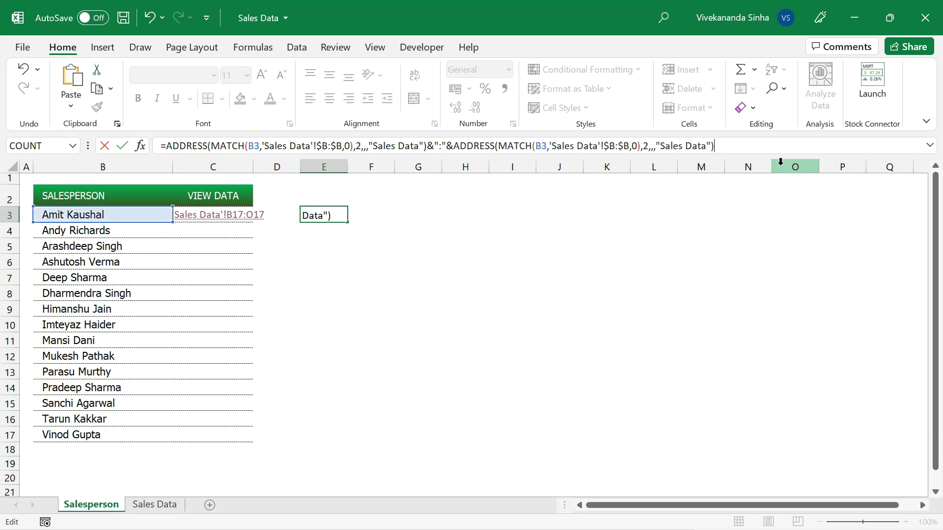
- Remove the empty arguments and the "Sales Data" sheet text from the second ADDRESS in E3, and enter the formula
{"action": "left_click", "coordinate": [649, 146]}
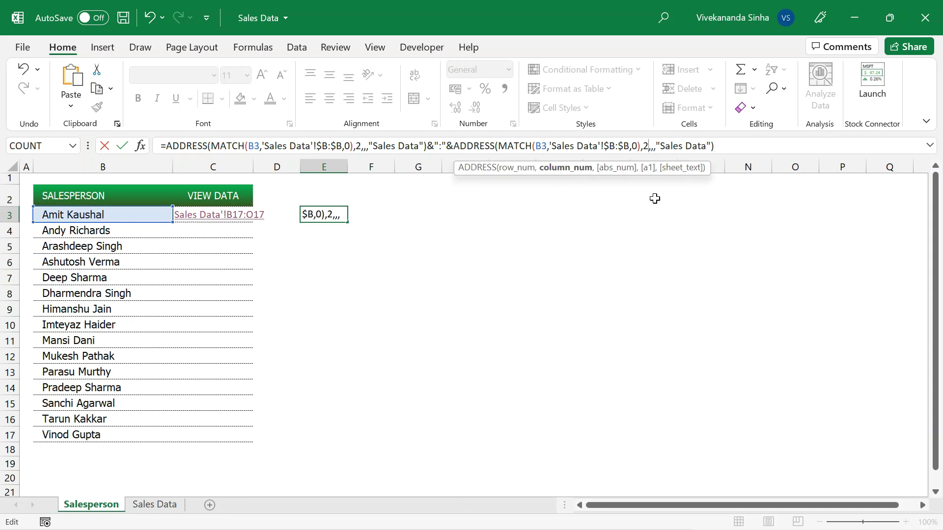
{"action": "key", "text": "Delete"}
{"action": "key", "text": "Delete"}
{"action": "key", "text": "Delete"}
{"action": "key", "text": "Delete"}
{"action": "key", "text": "Delete"}
{"action": "key", "text": "Delete"}
{"action": "key", "text": "Delete"}
{"action": "key", "text": "Delete"}
{"action": "key", "text": "Delete"}
{"action": "key", "text": "Delete"}
{"action": "key", "text": "Delete"}
{"action": "key", "text": "Delete"}
{"action": "key", "text": "Delete"}
{"action": "key", "text": "Delete"}
{"action": "key", "text": "Delete"}
{"action": "key", "text": "Return"}
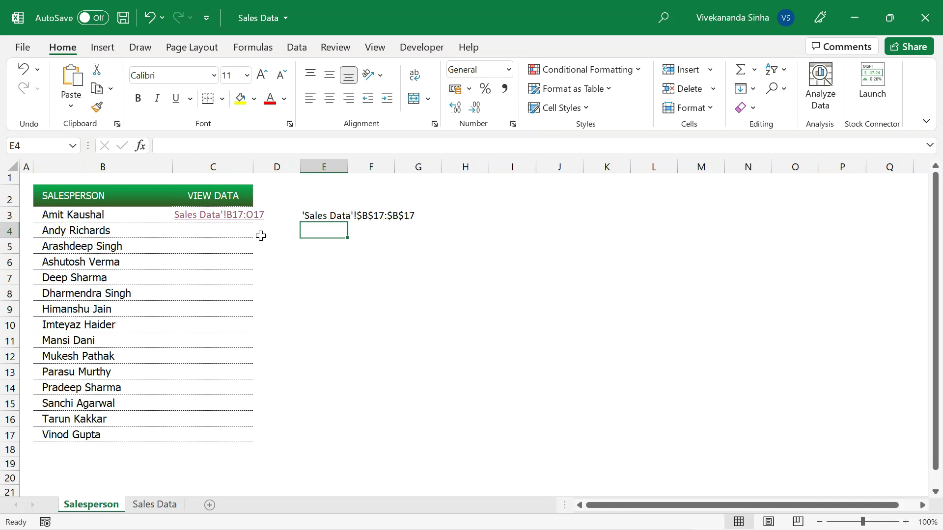
- Count the columns along row 2 of the Sales Data sheet from column A to TOTAL, and return to the Salesperson sheet
{"action": "left_click", "coordinate": [147, 505]}
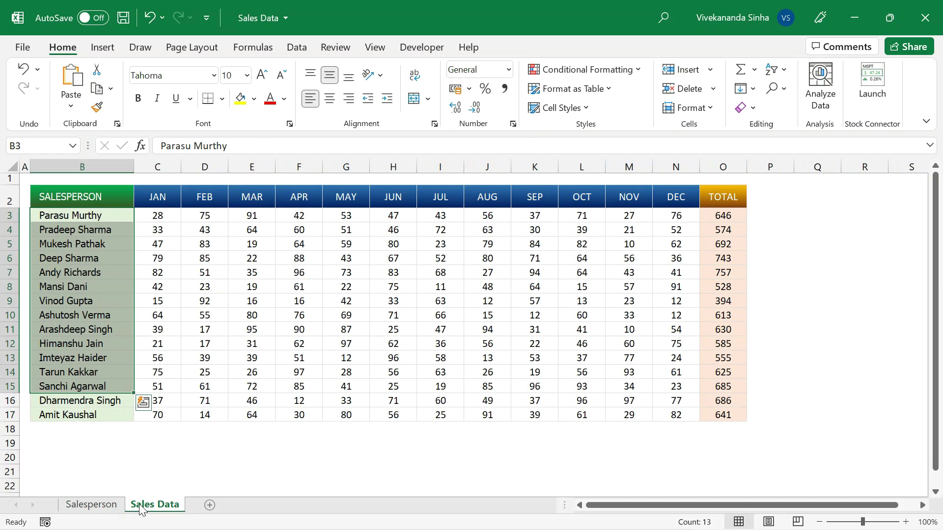
{"action": "left_click", "coordinate": [59, 200]}
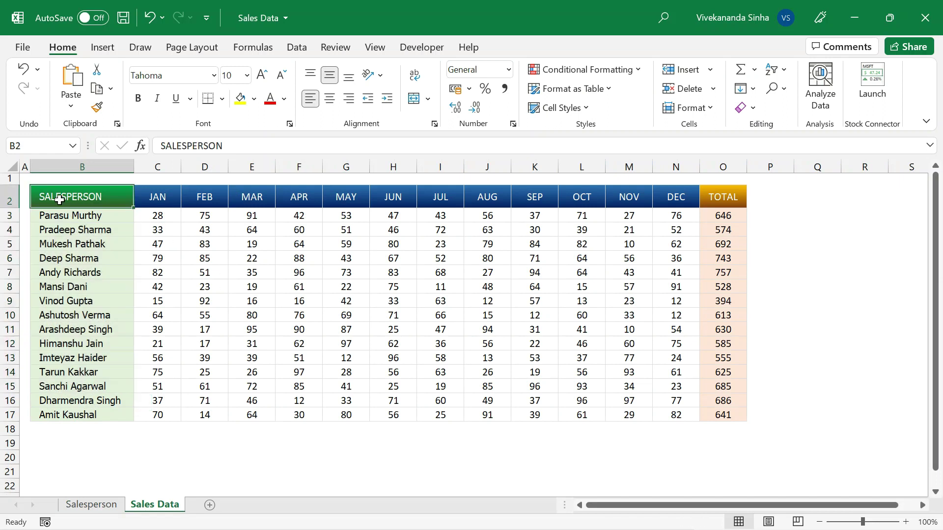
{"action": "key", "text": "Left"}
{"action": "key", "text": "Right"}
{"action": "key", "text": "Right"}
{"action": "key", "text": "Right"}
{"action": "key", "text": "Right"}
{"action": "key", "text": "Right"}
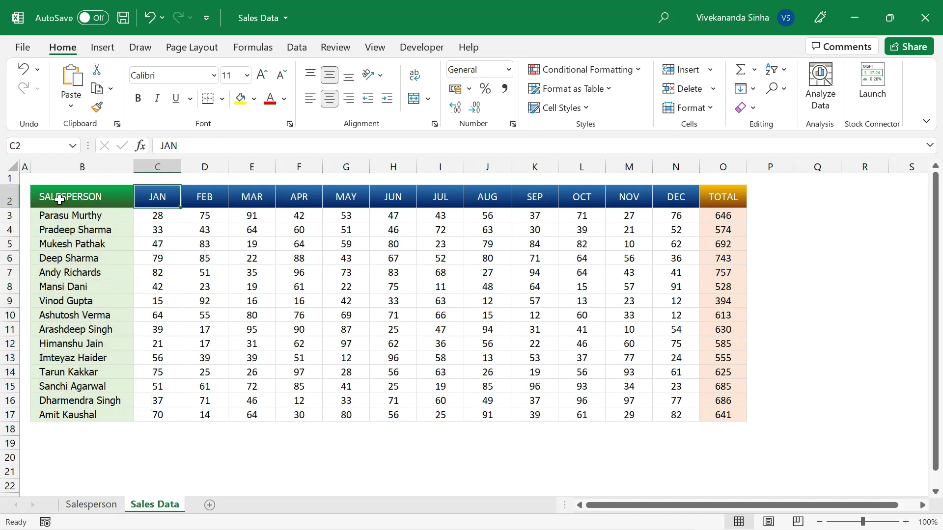
{"action": "key", "text": "Right"}
{"action": "key", "text": "Right"}
{"action": "key", "text": "Right"}
{"action": "key", "text": "Right"}
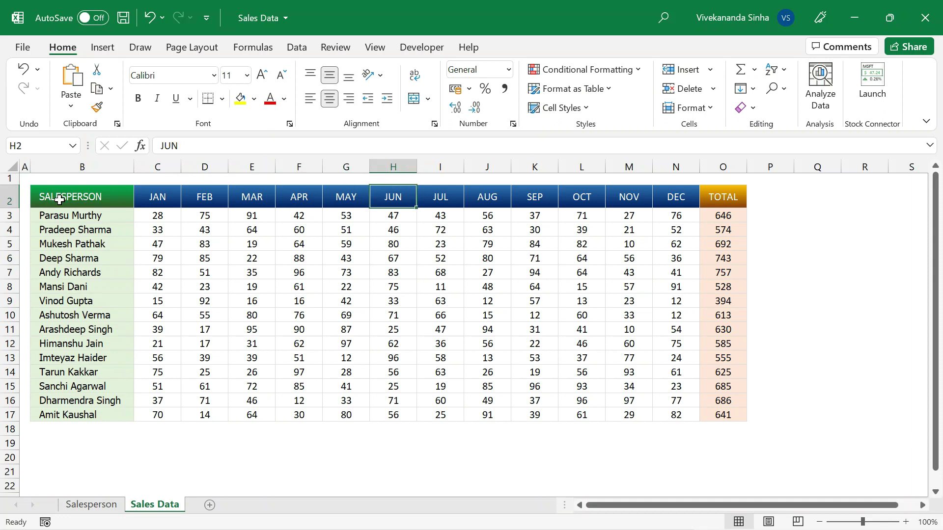
{"action": "key", "text": "Right"}
{"action": "key", "text": "Right"}
{"action": "key", "text": "Right"}
{"action": "key", "text": "Right"}
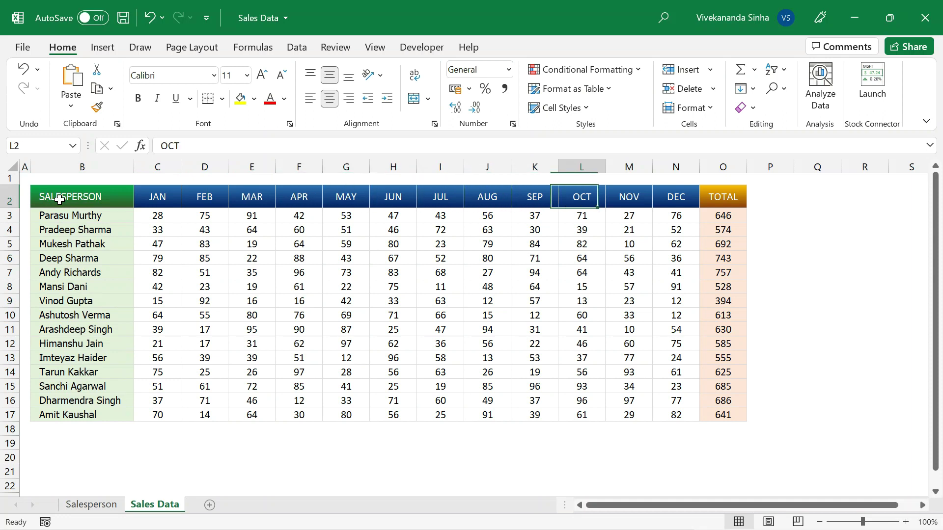
{"action": "key", "text": "Right"}
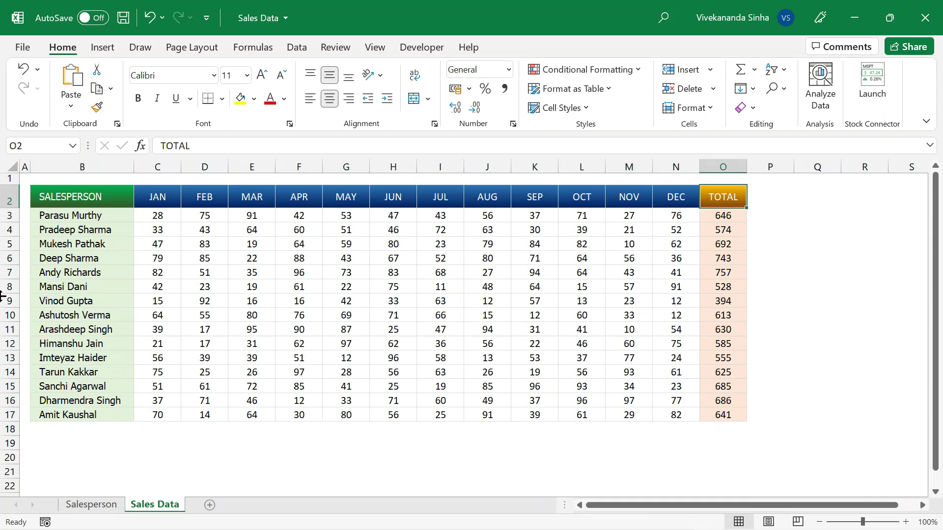
{"action": "left_click", "coordinate": [82, 516]}
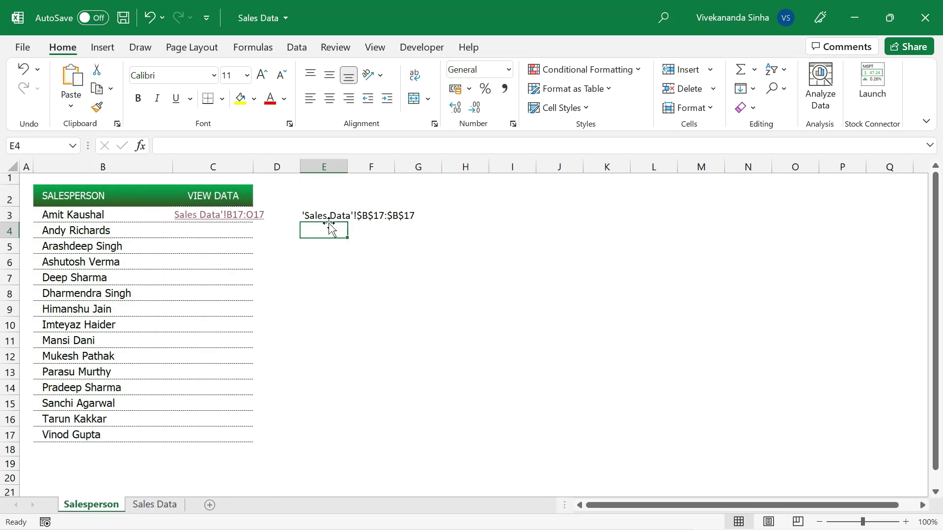
- Set the column number of the second ADDRESS in E3 to 15, enter the formula, and fill it down to E17
{"action": "left_click", "coordinate": [313, 213]}
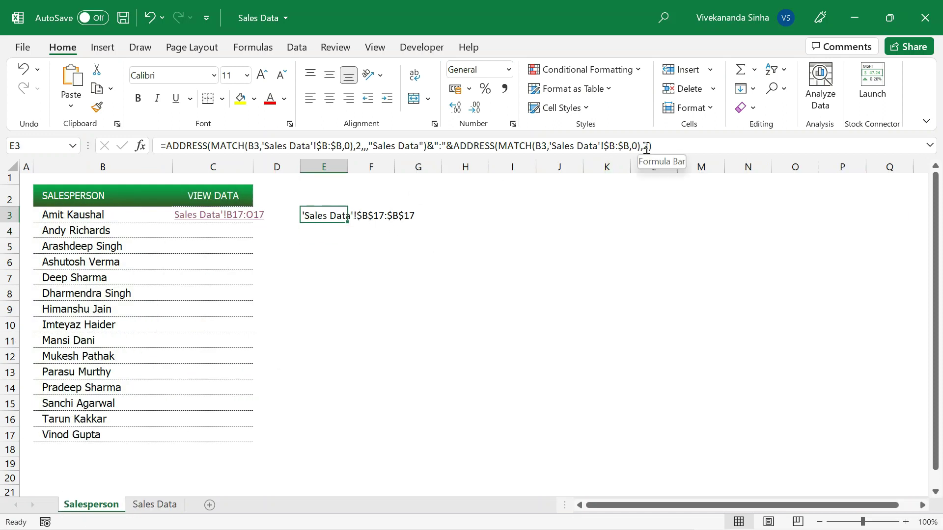
{"action": "left_click", "coordinate": [647, 145]}
{"action": "key", "text": "BackSpace"}
{"action": "type", "text": "15"}
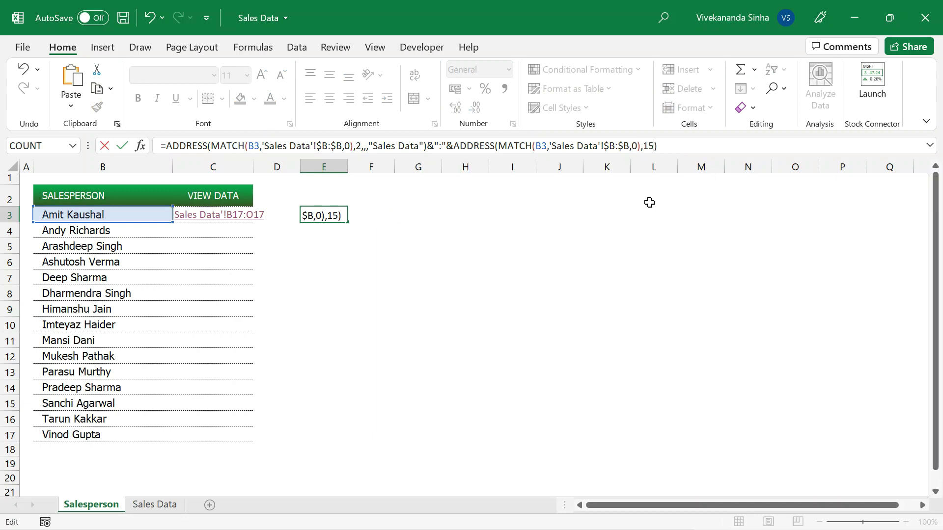
{"action": "key", "text": "Return"}
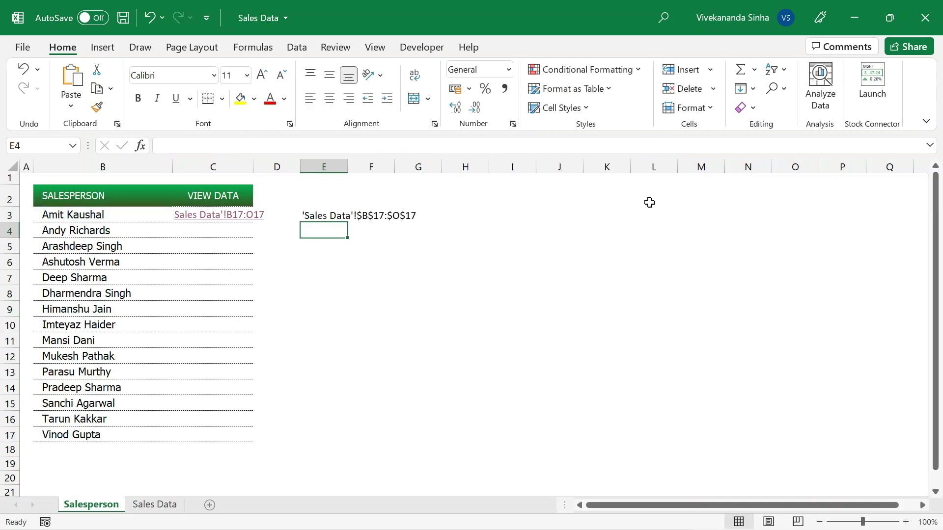
{"action": "left_click", "coordinate": [326, 219]}
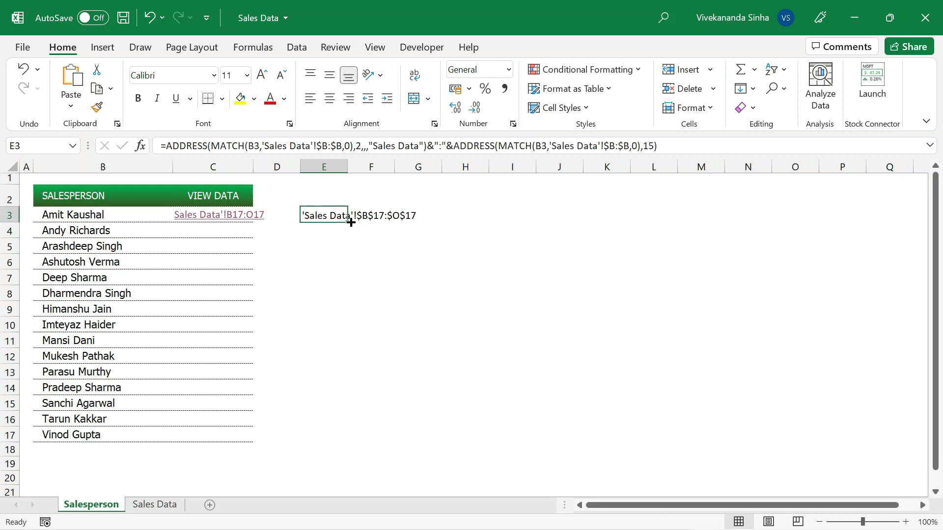
{"action": "left_click_drag", "start_coordinate": [348, 222], "coordinate": [342, 445]}
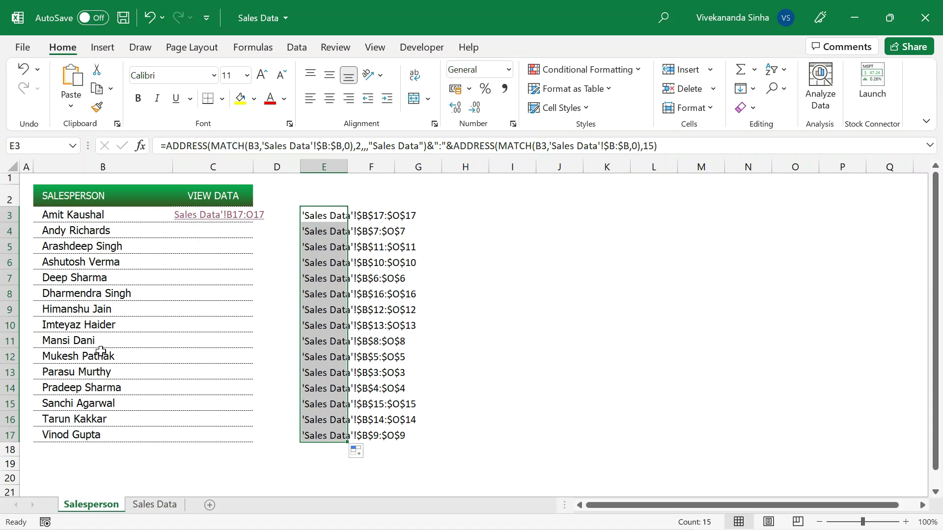
- Compare several of the generated ranges in column E with the matching salesperson rows on the Sales Data sheet
{"action": "left_click", "coordinate": [72, 363]}
{"action": "left_click_drag", "start_coordinate": [72, 366], "coordinate": [418, 357]}
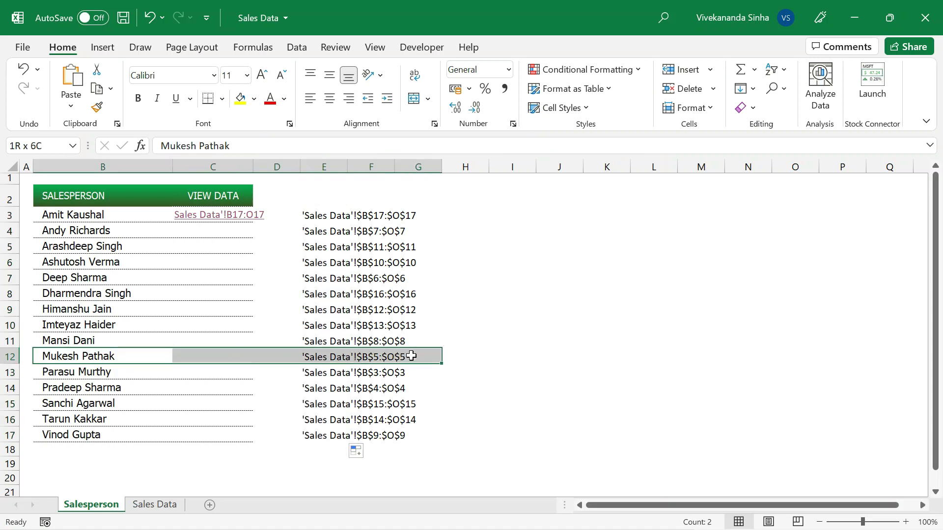
{"action": "left_click", "coordinate": [154, 505]}
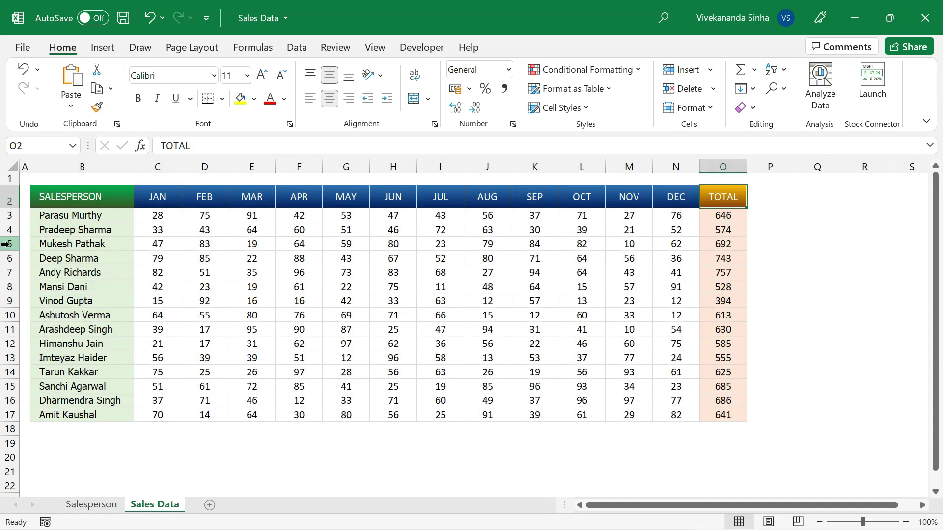
{"action": "left_click", "coordinate": [10, 244]}
{"action": "left_click", "coordinate": [78, 333]}
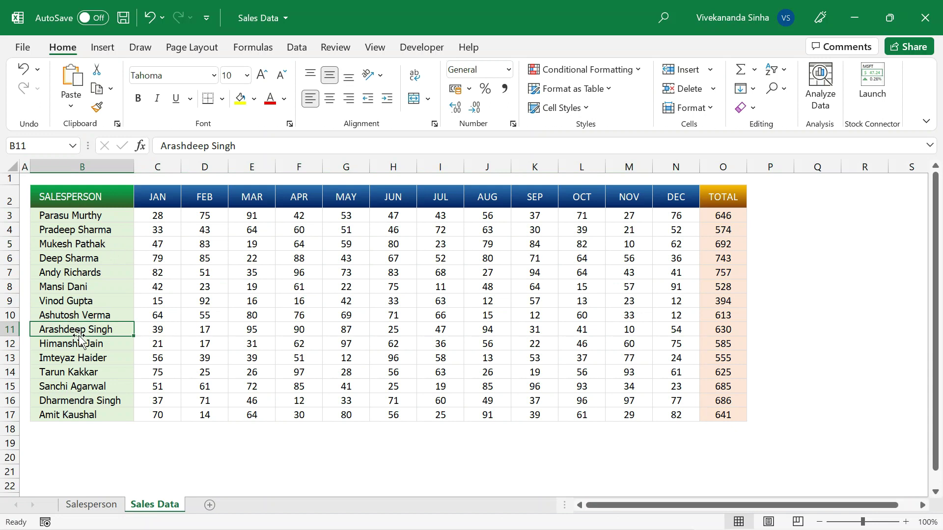
{"action": "left_click", "coordinate": [9, 372]}
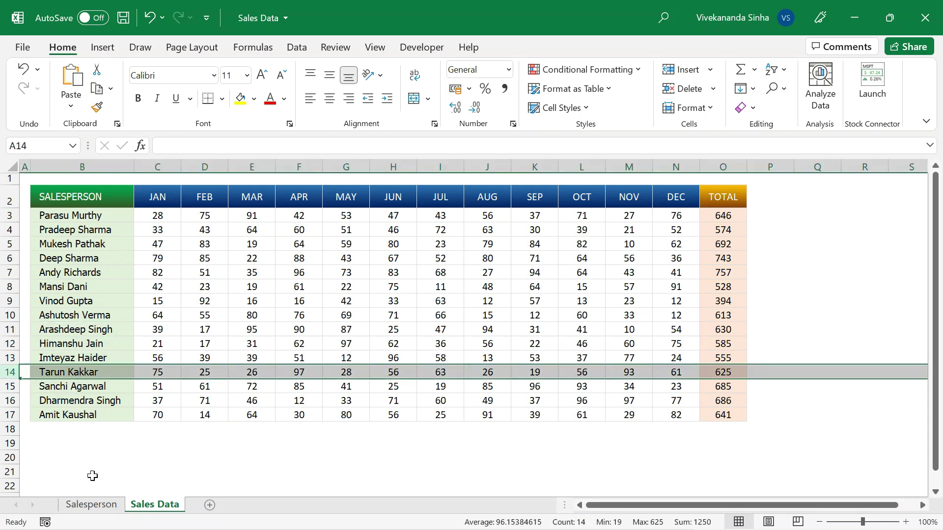
{"action": "left_click", "coordinate": [91, 505]}
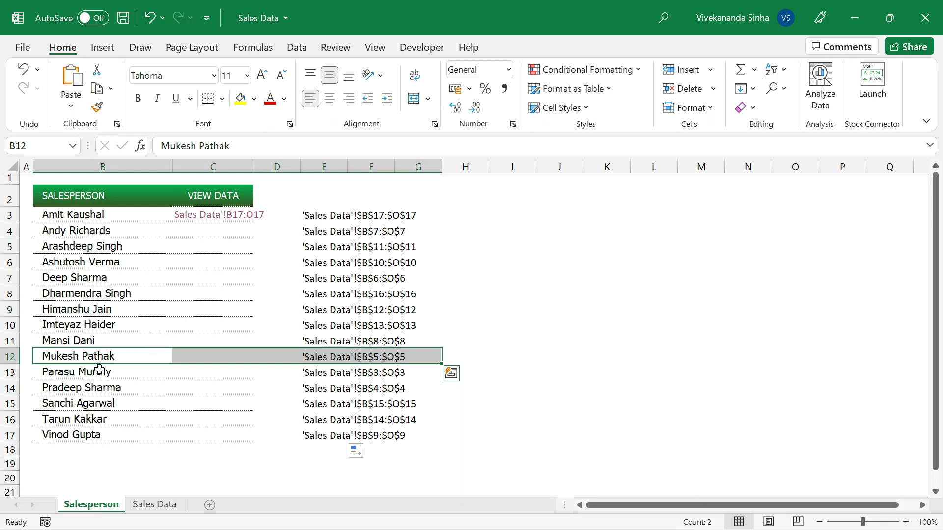
{"action": "left_click", "coordinate": [3, 420]}
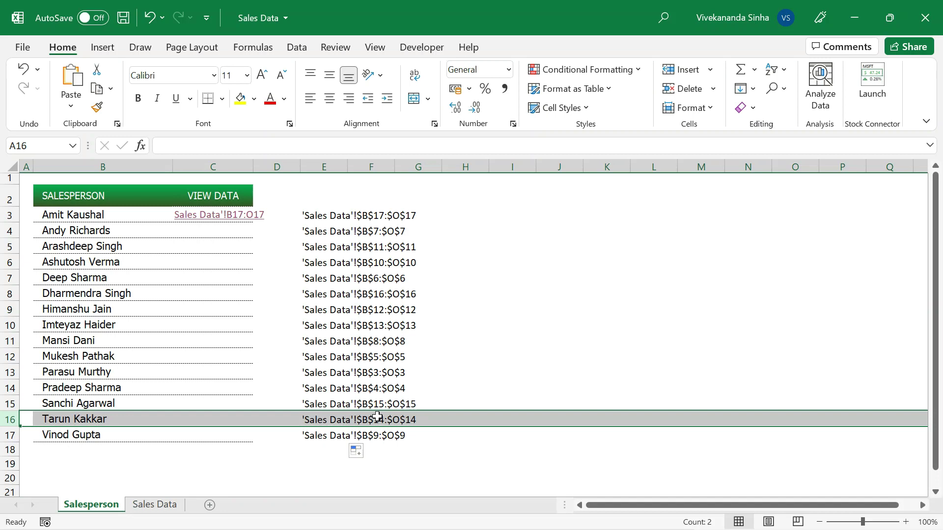
{"action": "key", "text": "ctrl+z"}
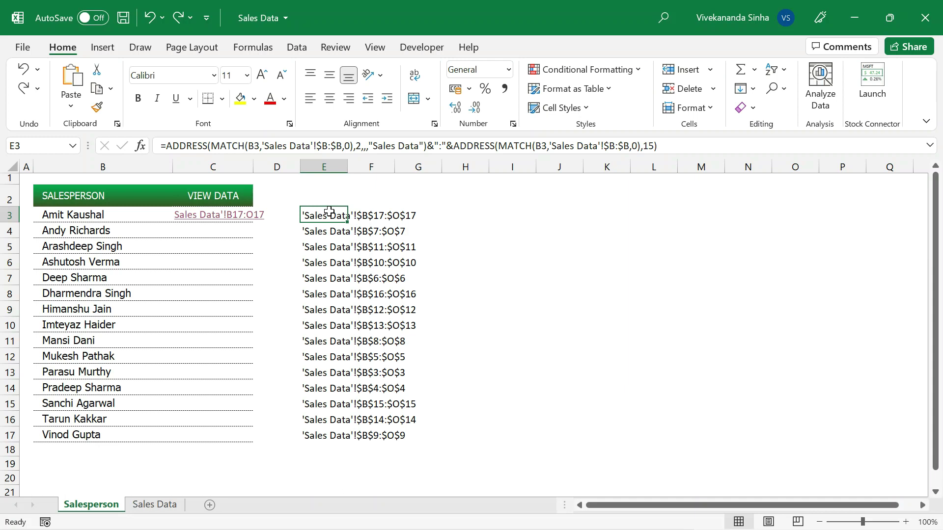
- Clear the existing hyperlink from cell C3 in the View Data column
{"action": "left_click", "coordinate": [268, 214]}
{"action": "key", "text": "Left"}
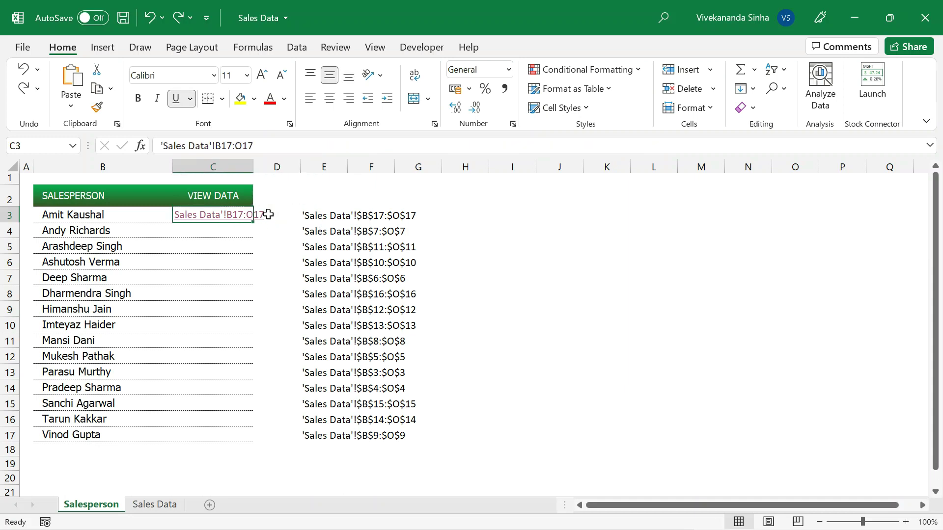
{"action": "key", "text": "Delete"}
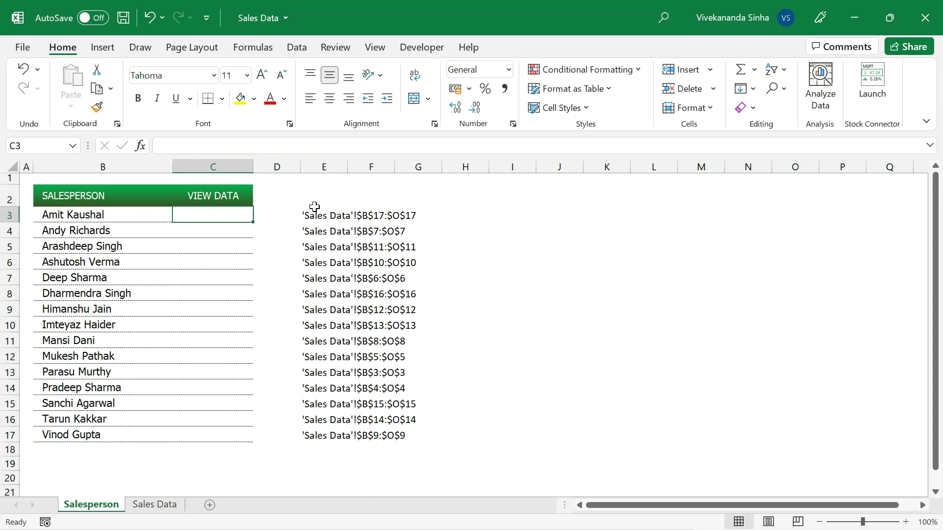
- Copy the formula text of E3 without its equals sign, leaving the cell unchanged
{"action": "left_click", "coordinate": [312, 215]}
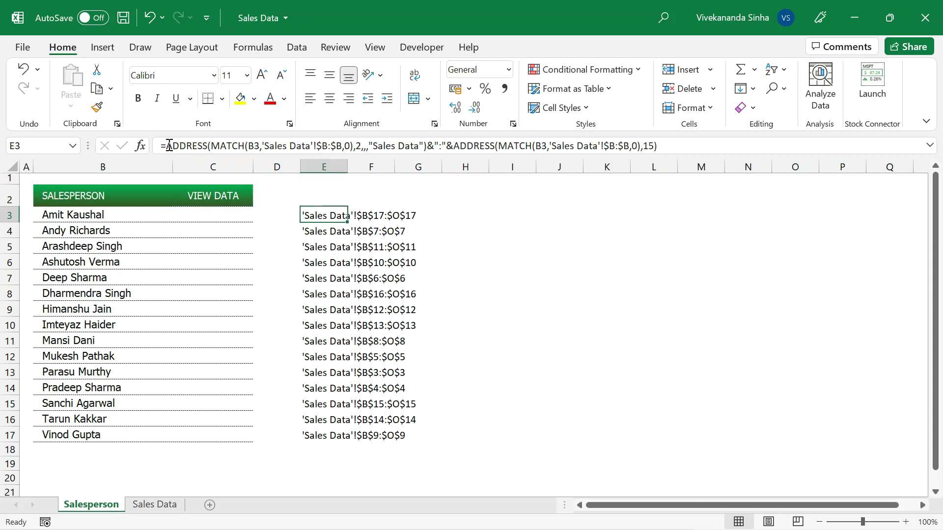
{"action": "left_click_drag", "start_coordinate": [168, 146], "coordinate": [687, 158]}
{"action": "key", "text": "ctrl+c"}
{"action": "key", "text": "Escape"}
- Start a HYPERLINK formula in C3 with "#"& followed by the copied ADDRESS expression as the link location
{"action": "left_click", "coordinate": [213, 216]}
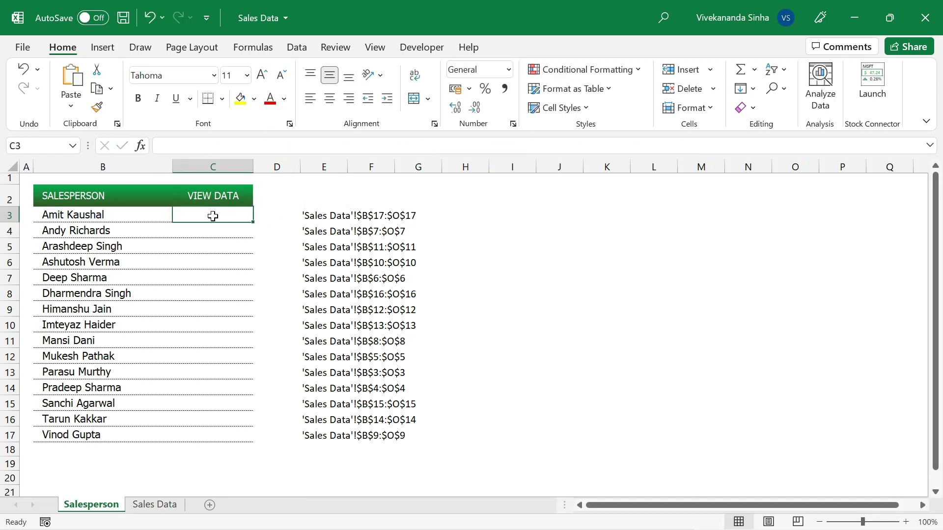
{"action": "type", "text": "=h"}
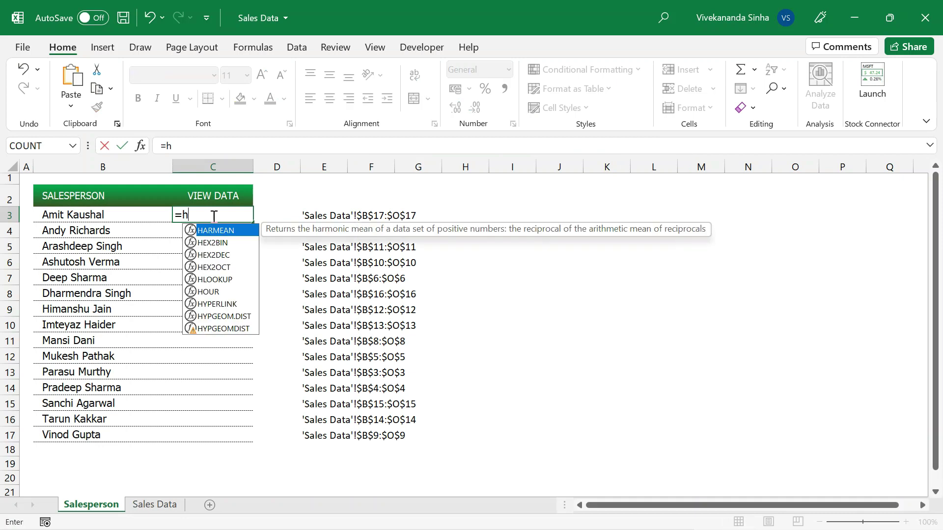
{"action": "type", "text": "ype"}
{"action": "key", "text": "Tab"}
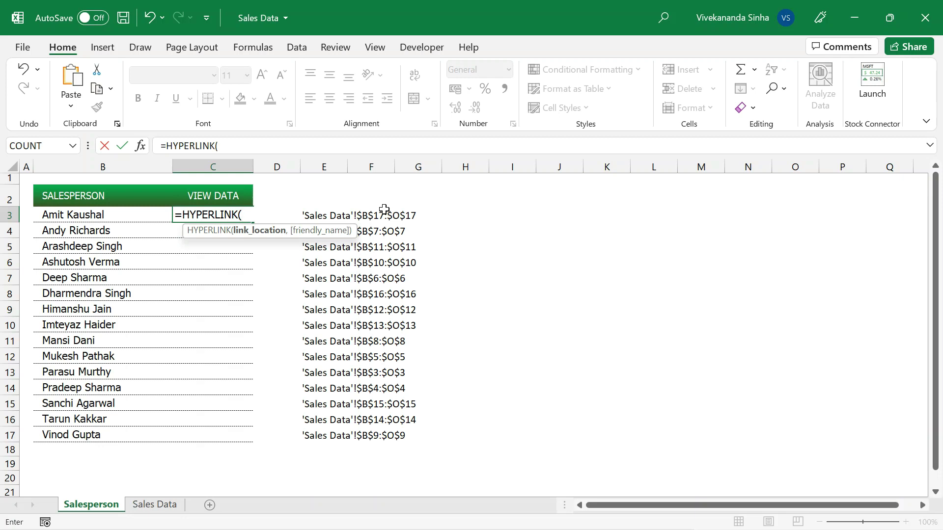
{"action": "type", "text": "#"}
{"action": "type", "text": "&"}
{"action": "key", "text": "ctrl+v"}
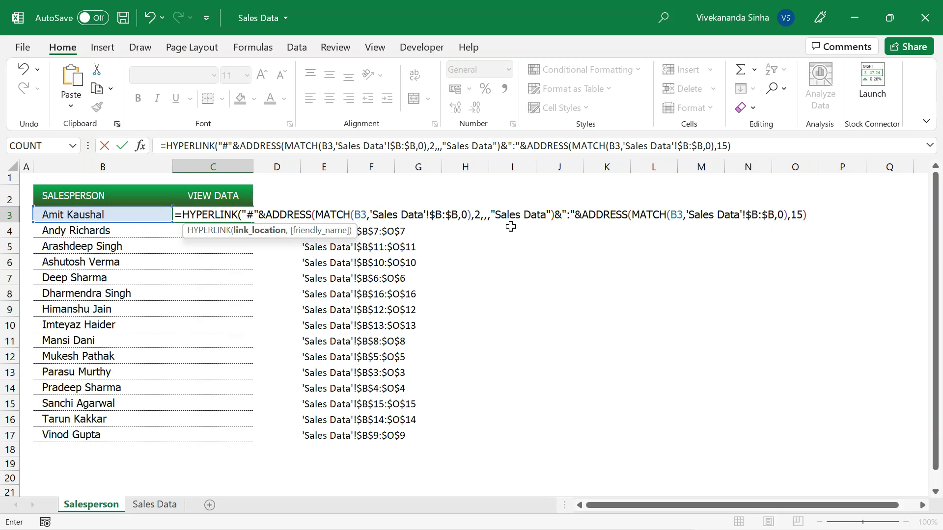
- Add "Go" as the friendly name of the HYPERLINK formula in C3, close the parenthesis, and enter it
{"action": "left_click", "coordinate": [739, 145]}
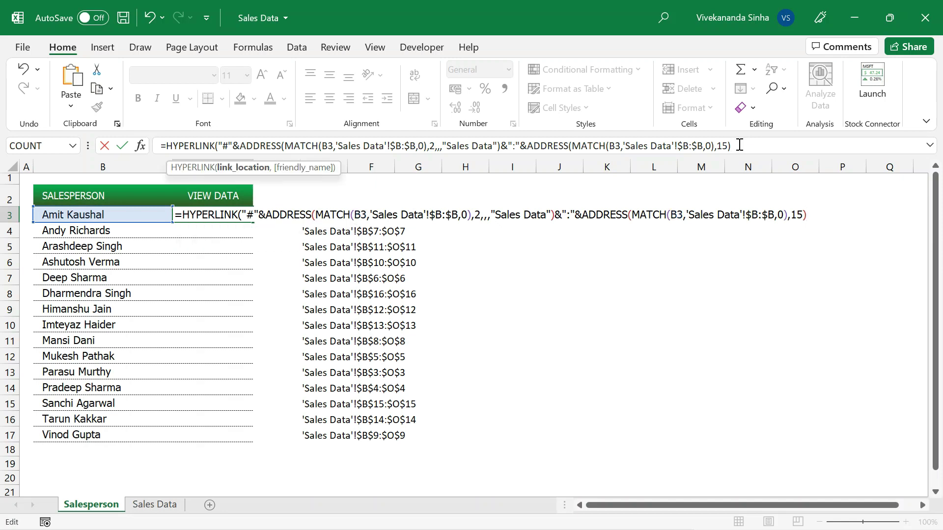
{"action": "type", "text": ","}
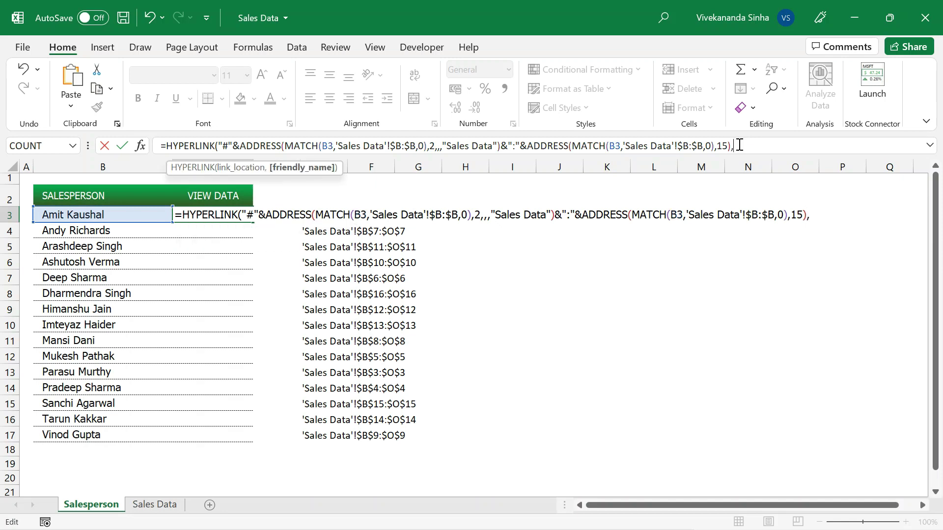
{"action": "type", "text": "\"Go\")"}
{"action": "key", "text": "Return"}
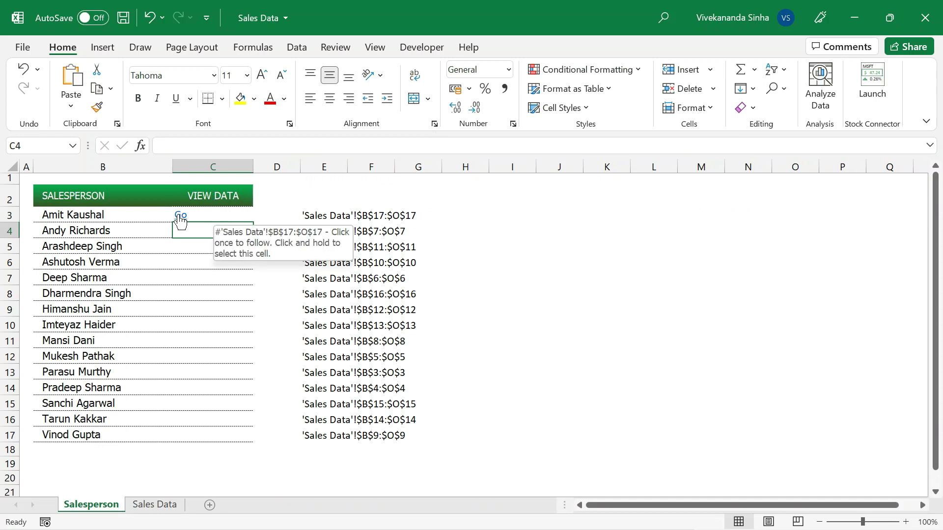
- Test the Go link in C3, return to the Salesperson sheet, and fill the formula down to C17
{"action": "left_click", "coordinate": [180, 219]}
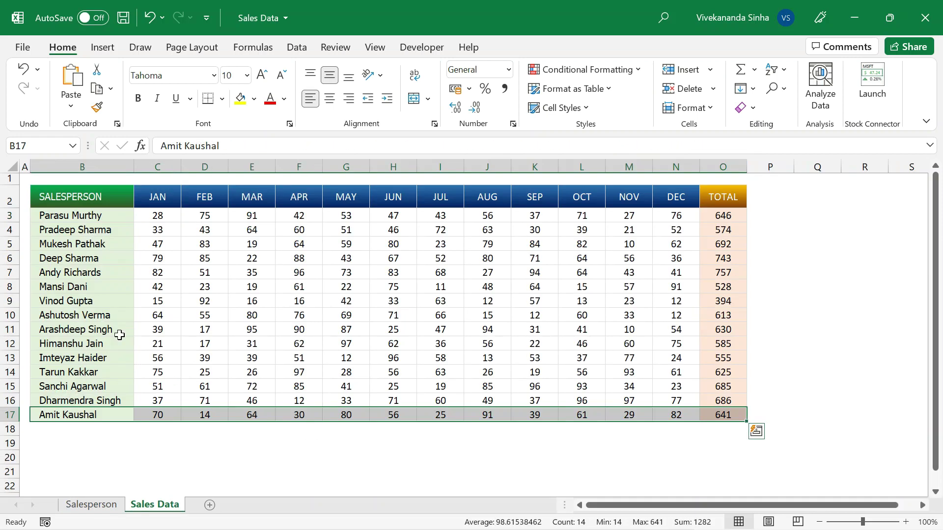
{"action": "left_click", "coordinate": [100, 334]}
{"action": "left_click", "coordinate": [92, 505]}
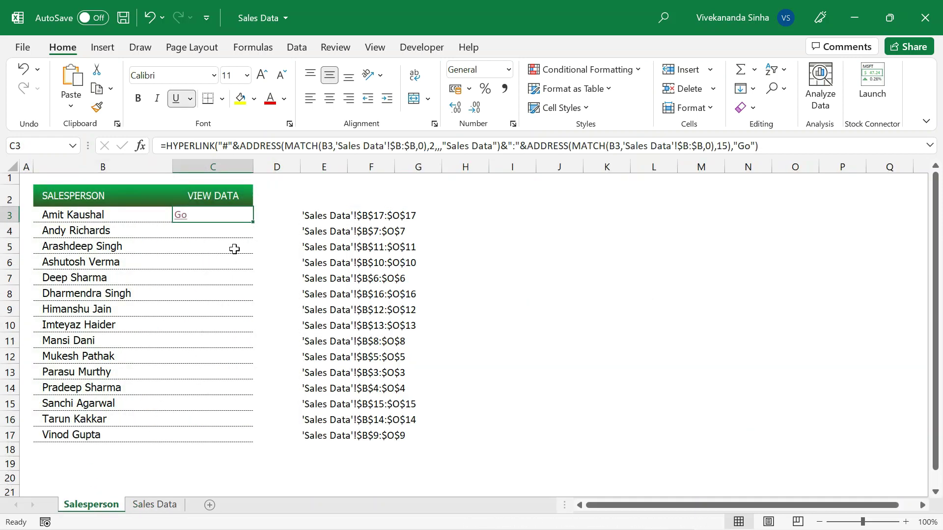
{"action": "left_click_drag", "start_coordinate": [255, 221], "coordinate": [244, 435]}
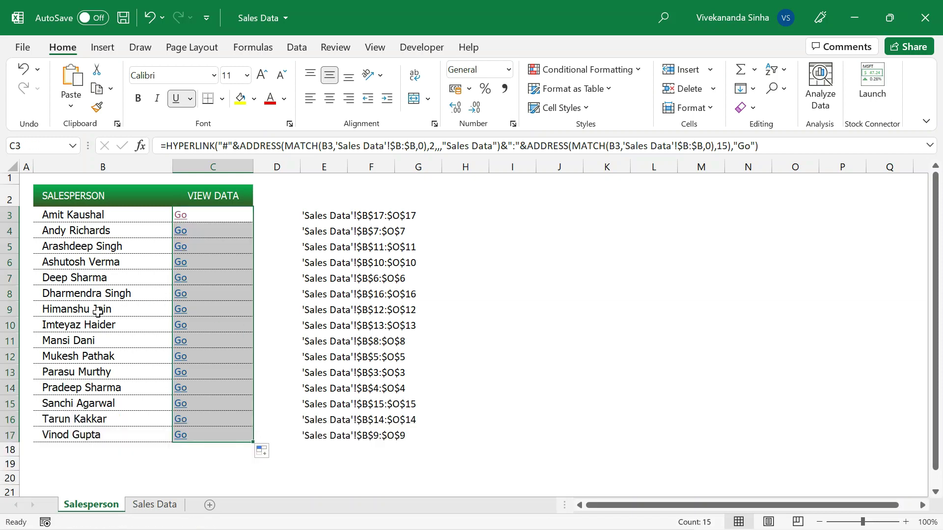
- Test the Go links in C9 and C6, returning to the Salesperson sheet after each one
{"action": "left_click", "coordinate": [231, 307]}
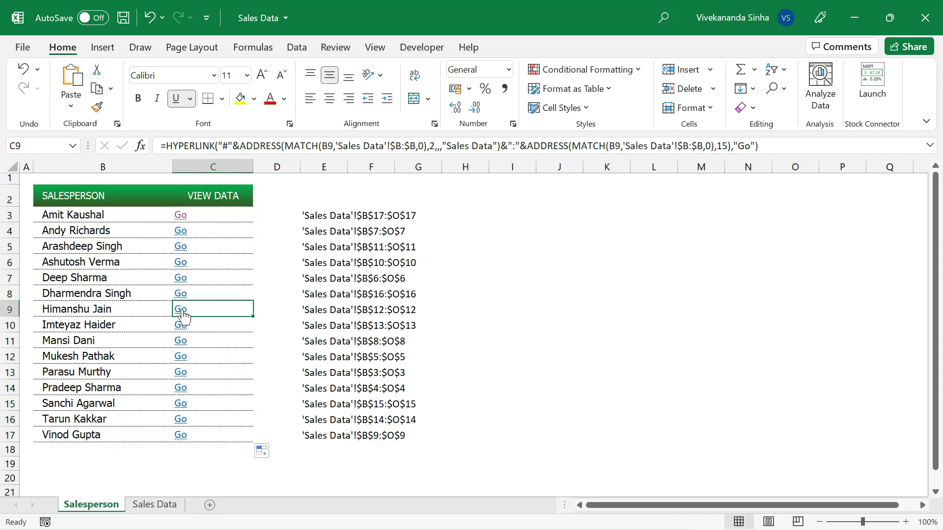
{"action": "left_click", "coordinate": [181, 309]}
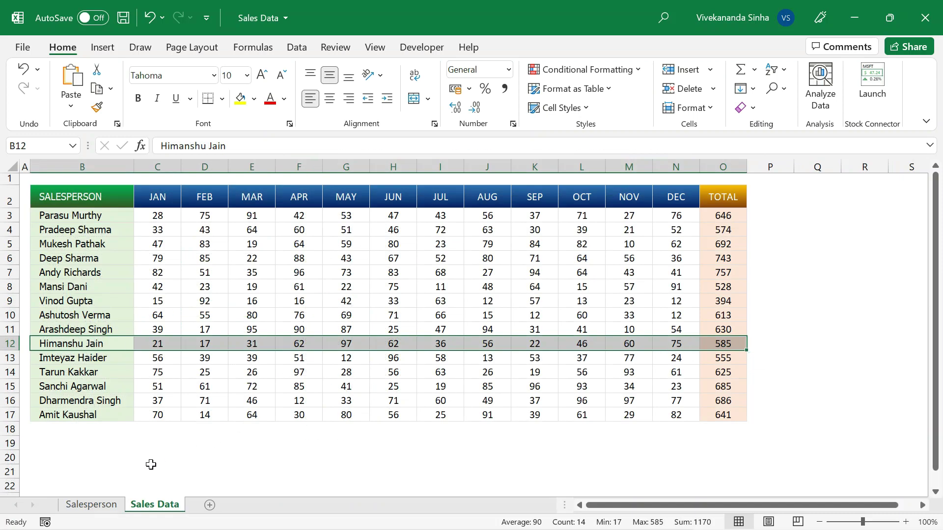
{"action": "left_click", "coordinate": [112, 506]}
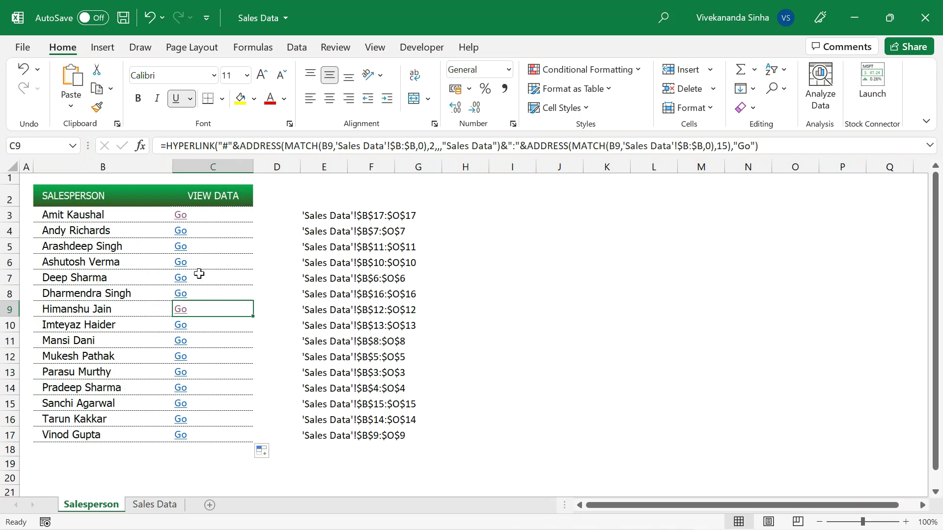
{"action": "left_click", "coordinate": [182, 265]}
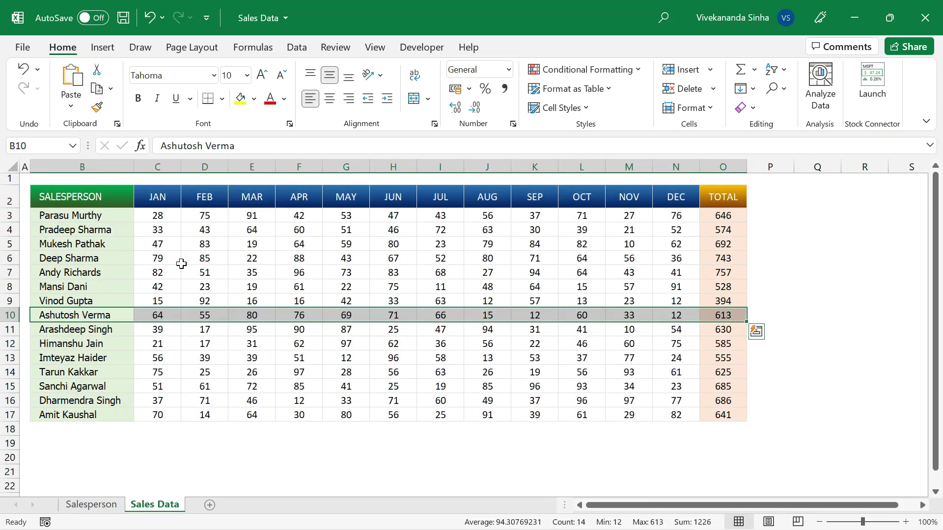
{"action": "left_click", "coordinate": [99, 505]}
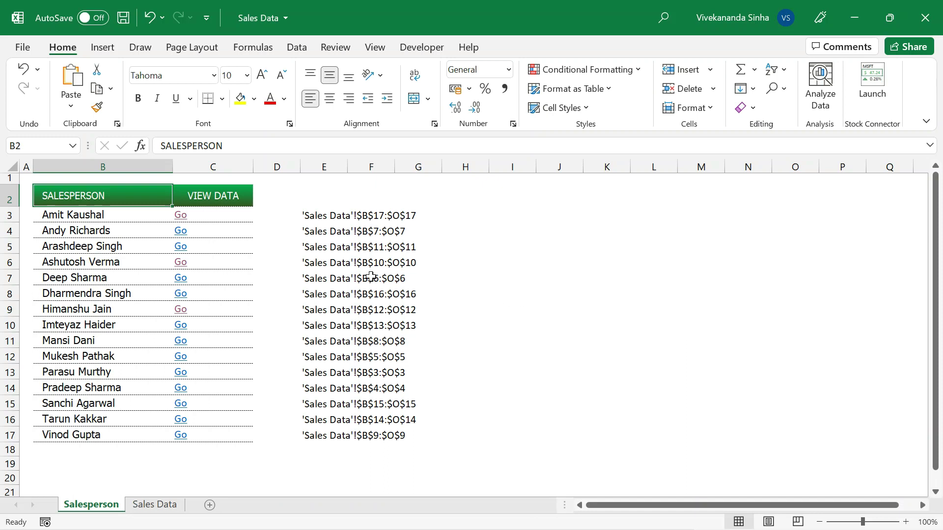
- Look through the font list as far as the Webdings and Wingdings fonts, keeping the current font
{"action": "left_click_drag", "start_coordinate": [230, 215], "coordinate": [218, 436]}
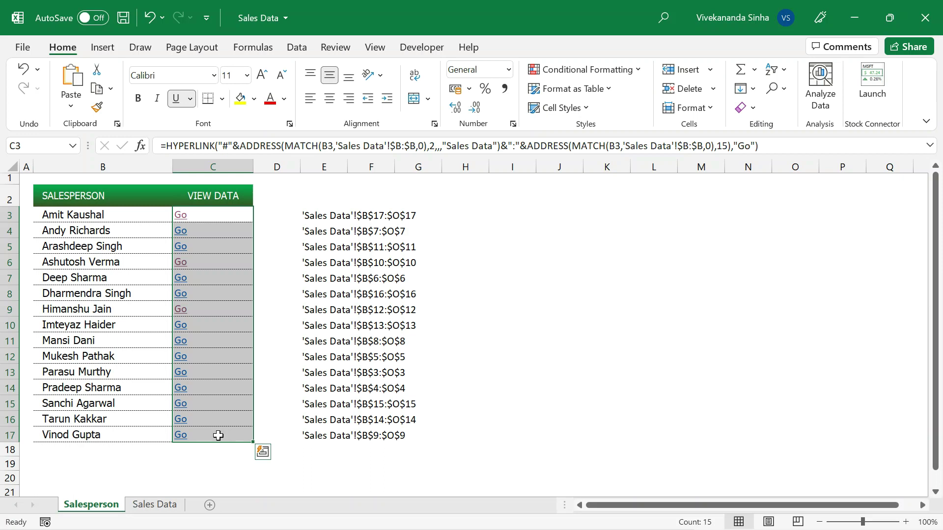
{"action": "left_click", "coordinate": [519, 221]}
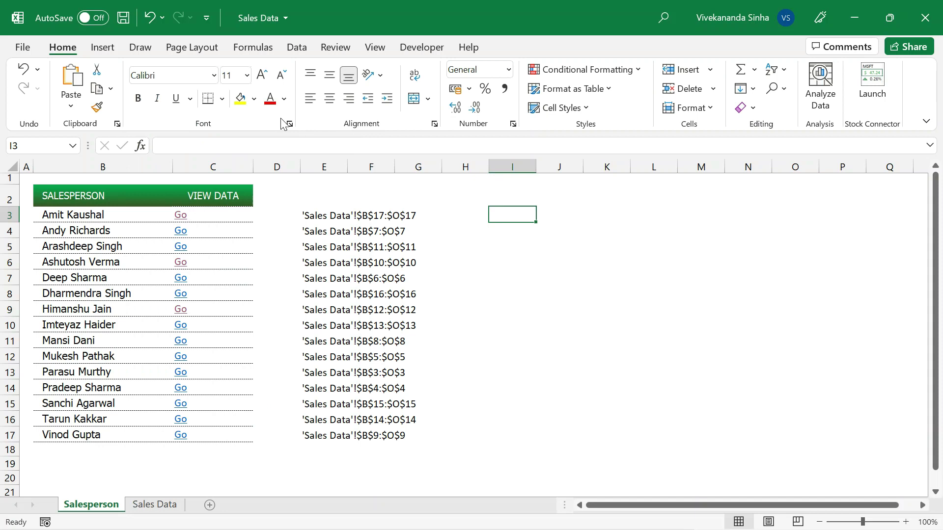
{"action": "left_click", "coordinate": [214, 75]}
{"action": "left_click_drag", "start_coordinate": [340, 105], "coordinate": [339, 428]}
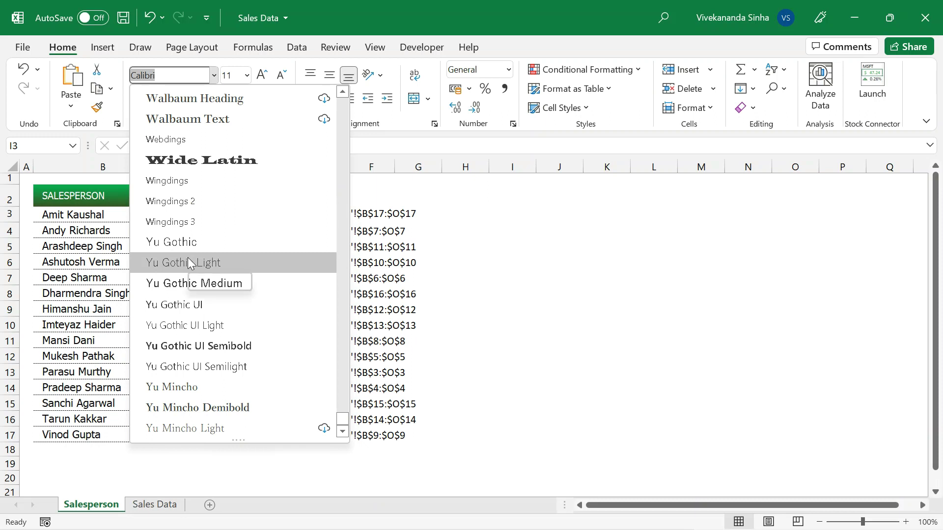
{"action": "key", "text": "Escape"}
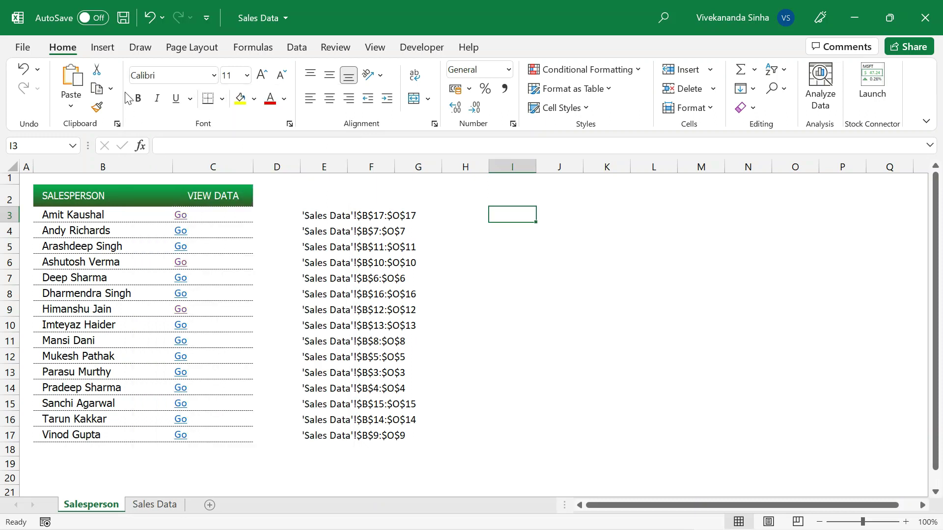
- Start inserting a symbol in I3 and set the symbol font to Wingdings
{"action": "left_click", "coordinate": [104, 52]}
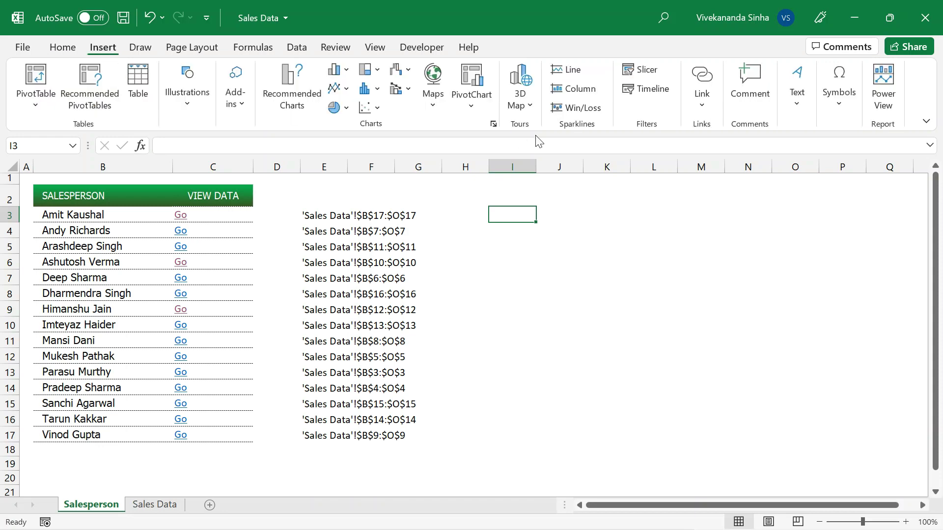
{"action": "left_click", "coordinate": [839, 109]}
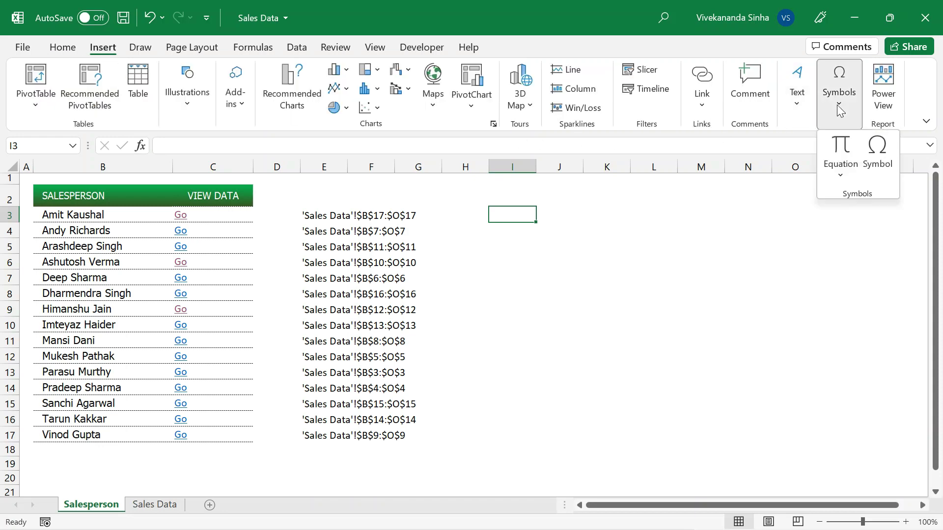
{"action": "left_click", "coordinate": [874, 152]}
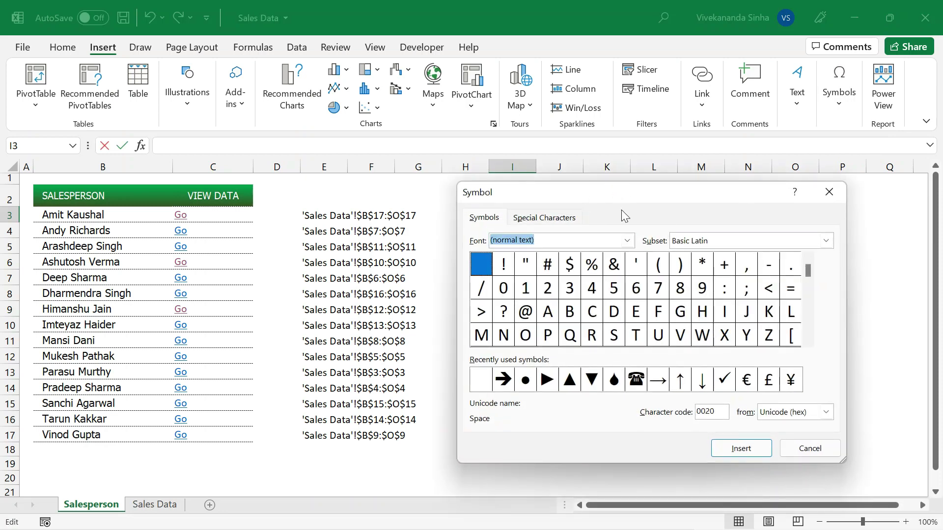
{"action": "left_click", "coordinate": [628, 240]}
{"action": "left_click_drag", "start_coordinate": [629, 270], "coordinate": [633, 314]}
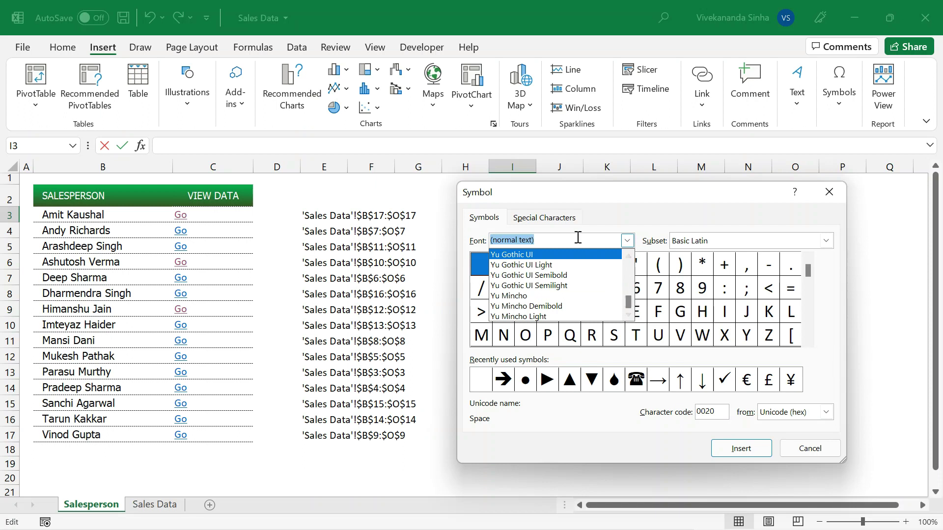
{"action": "type", "text": "win"}
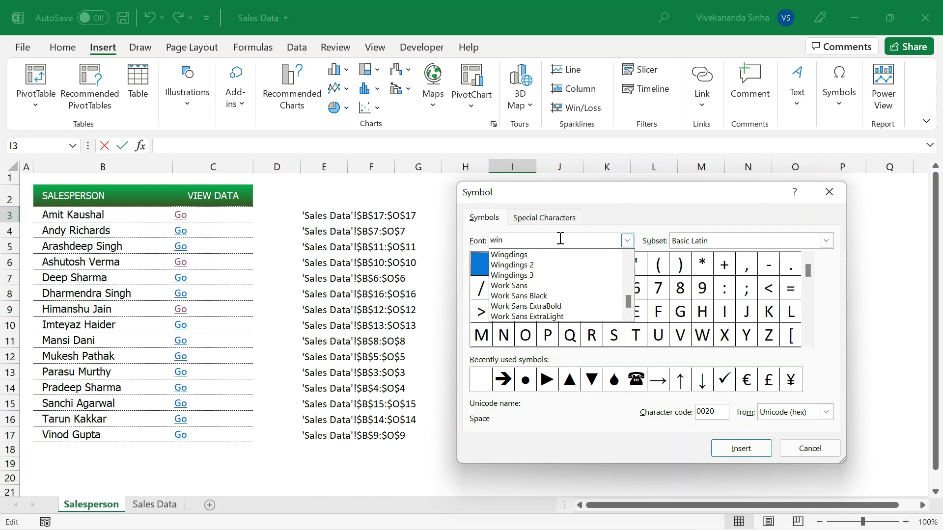
{"action": "left_click", "coordinate": [506, 255]}
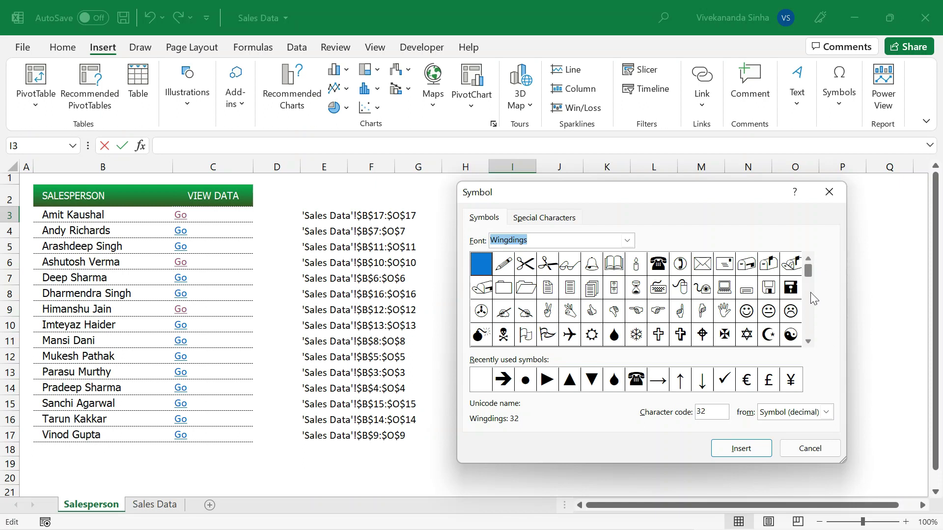
- Find the bold right-pointing arrow, character code 232, insert it into I3, and commit the cell
{"action": "left_click", "coordinate": [808, 341]}
{"action": "left_click", "coordinate": [807, 340]}
{"action": "left_click", "coordinate": [807, 341]}
{"action": "left_click", "coordinate": [807, 340]}
{"action": "left_click", "coordinate": [807, 340]}
{"action": "left_click", "coordinate": [807, 340]}
{"action": "left_click", "coordinate": [807, 340]}
{"action": "left_click", "coordinate": [807, 340]}
{"action": "left_click", "coordinate": [807, 341]}
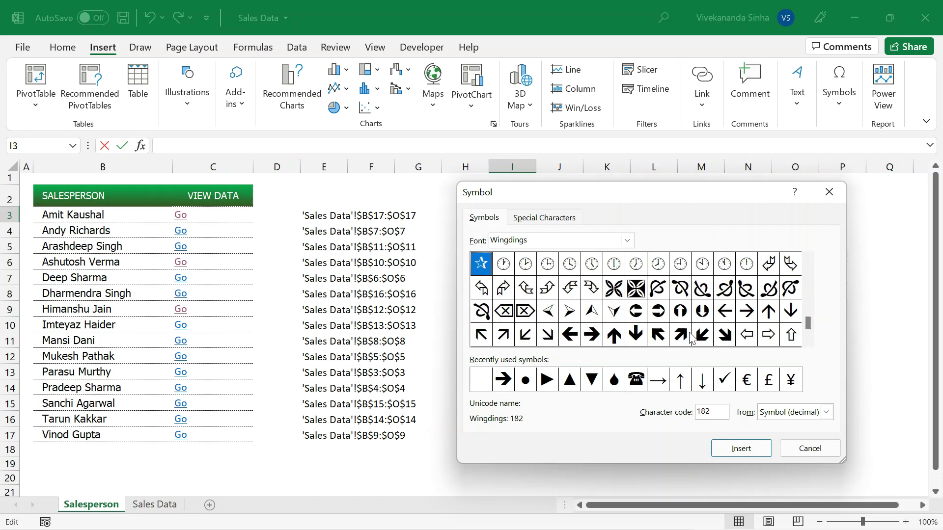
{"action": "left_click", "coordinate": [592, 338]}
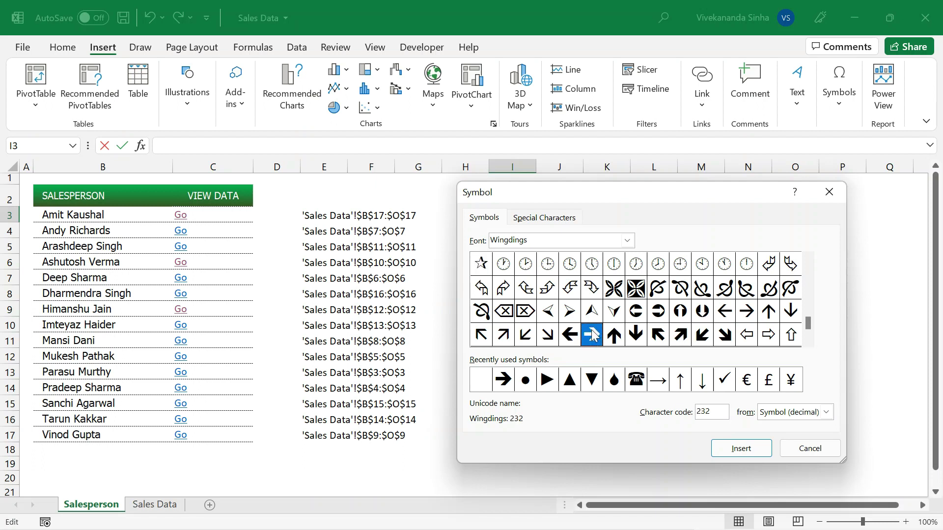
{"action": "left_click", "coordinate": [761, 453]}
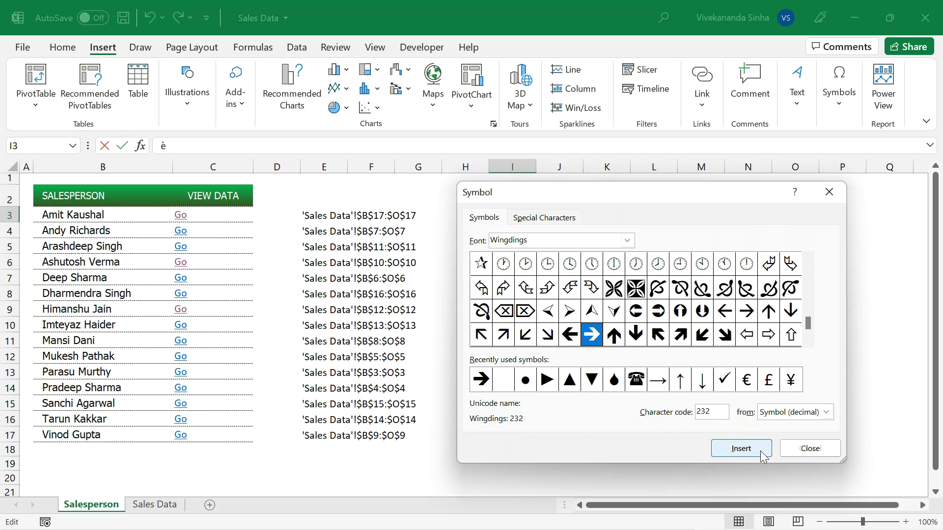
{"action": "left_click", "coordinate": [810, 448]}
{"action": "left_click", "coordinate": [530, 247]}
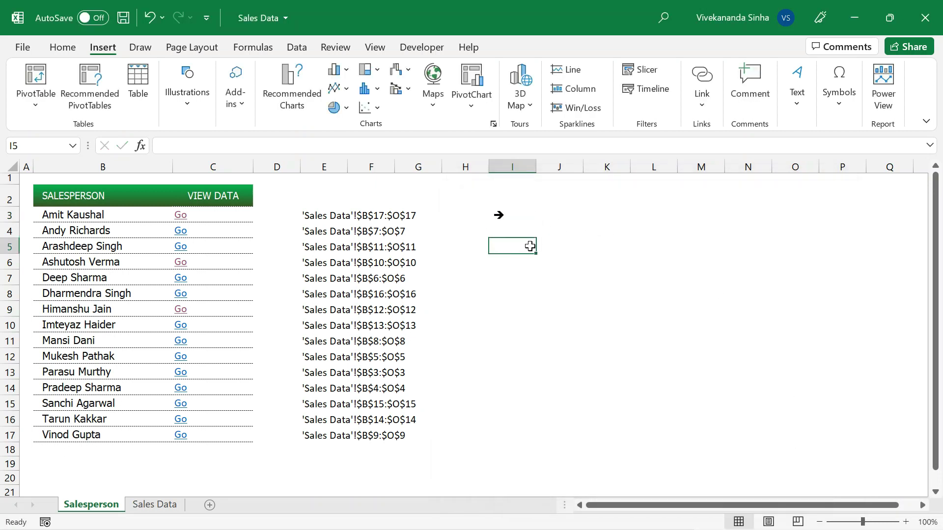
- Examine the underlying character of the arrow in I3, the font applied to that cell, and the available symbol commands
{"action": "left_click", "coordinate": [501, 216]}
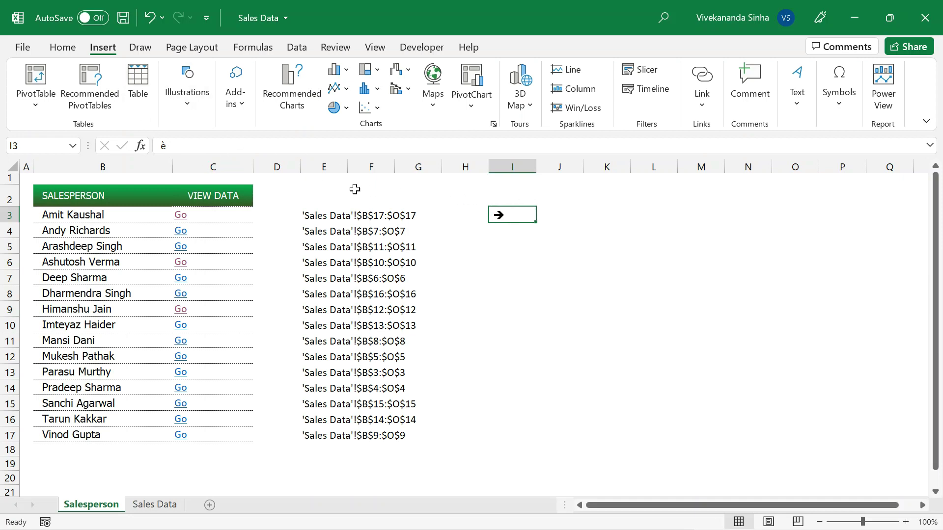
{"action": "left_click", "coordinate": [173, 149]}
{"action": "left_click_drag", "start_coordinate": [173, 149], "coordinate": [141, 145]}
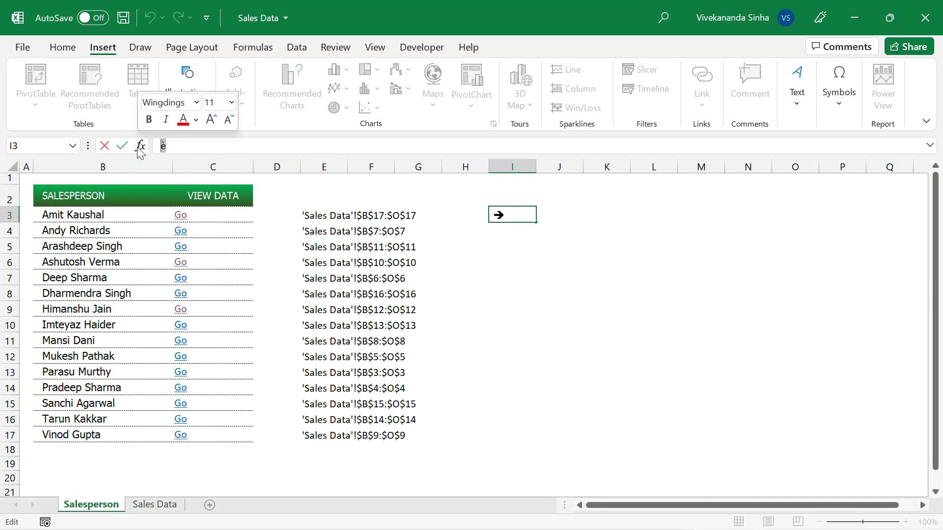
{"action": "key", "text": "Escape"}
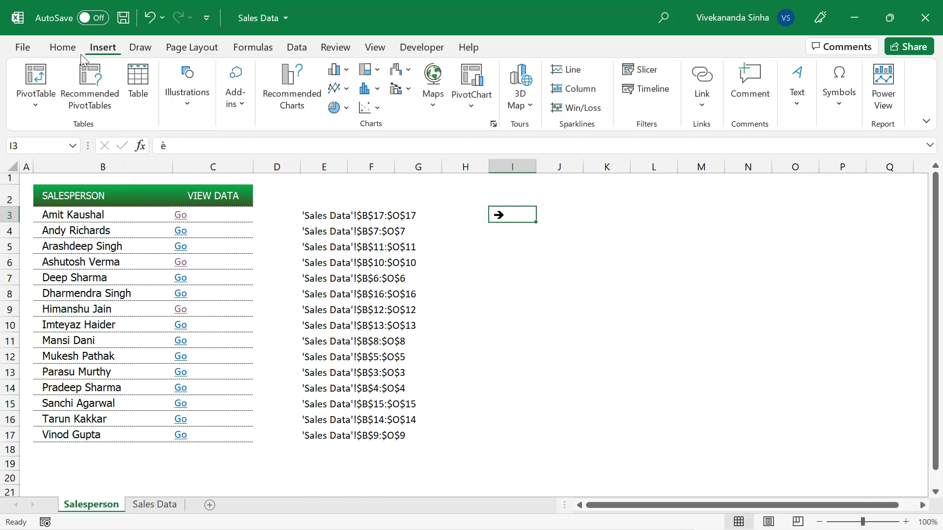
{"action": "left_click", "coordinate": [64, 48]}
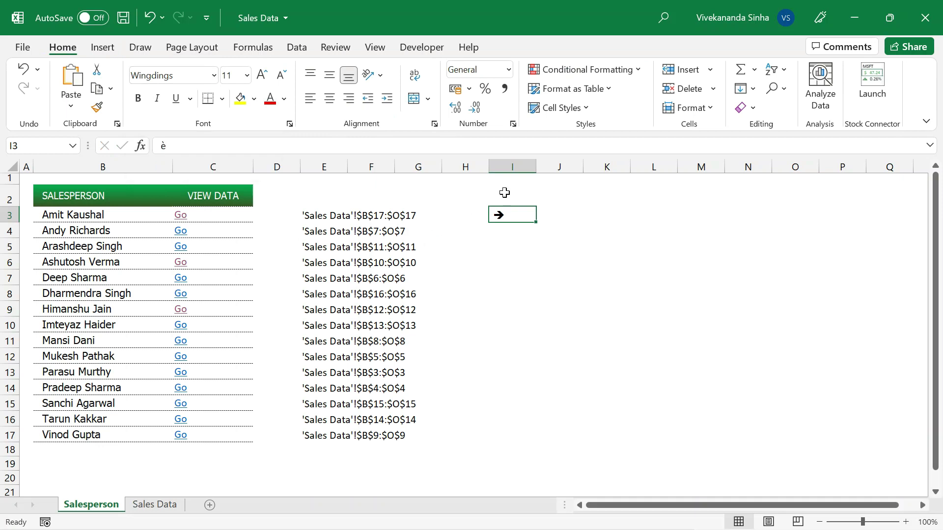
{"action": "left_click_drag", "start_coordinate": [172, 146], "coordinate": [148, 147]}
{"action": "key", "text": "Escape"}
{"action": "left_click", "coordinate": [104, 49]}
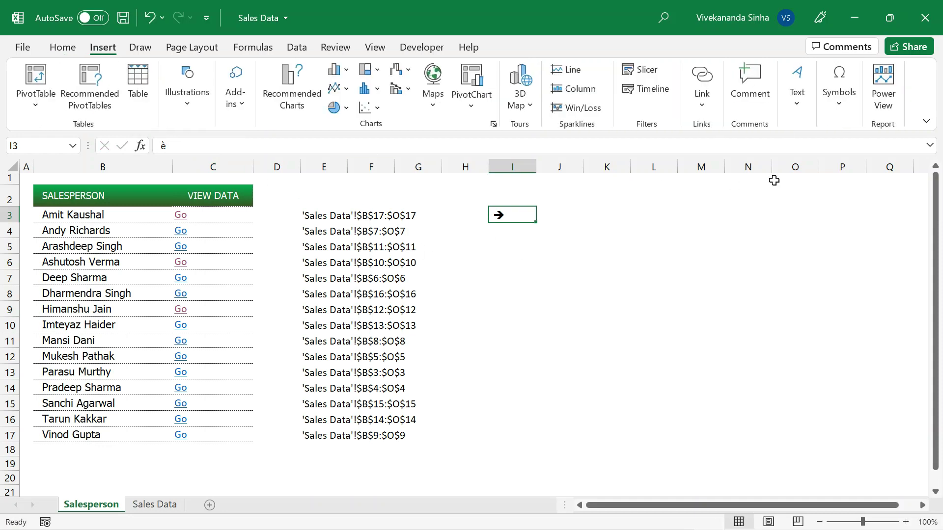
{"action": "left_click", "coordinate": [841, 112]}
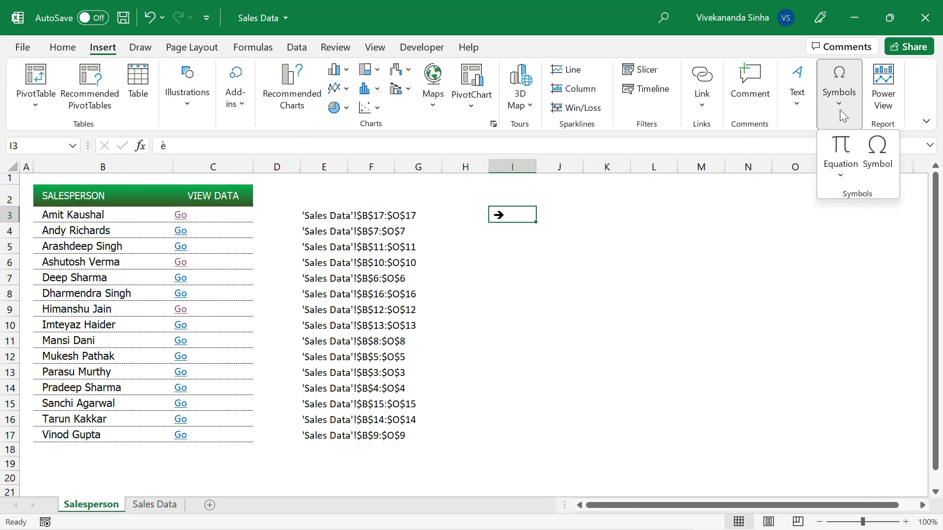
{"action": "left_click", "coordinate": [840, 111]}
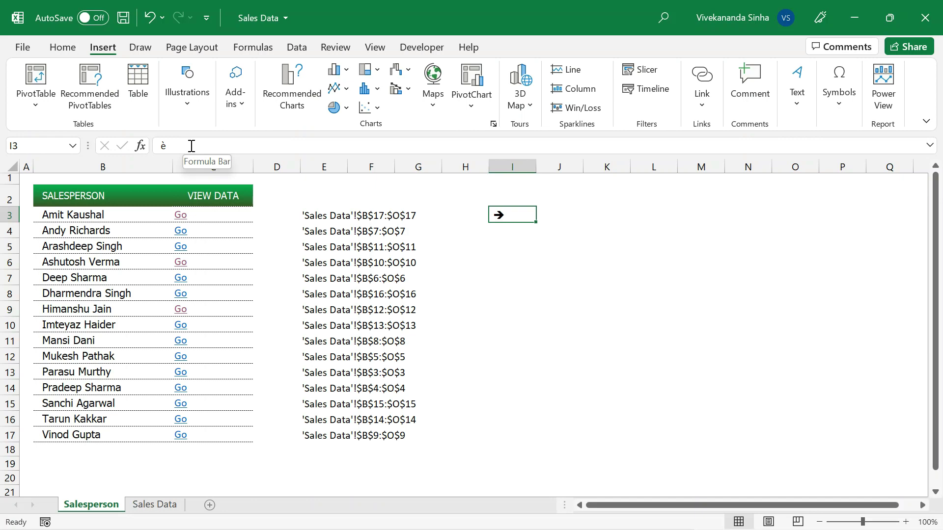
- Replace the friendly name "Go" in C3's HYPERLINK formula with the è character from I3 and fill the formula down to C17
{"action": "double_click", "coordinate": [163, 145]}
{"action": "key", "text": "Escape"}
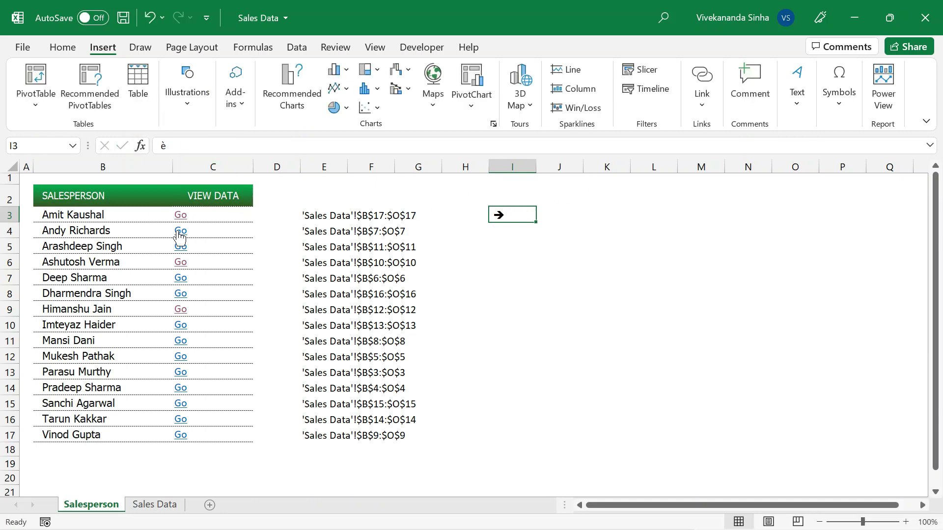
{"action": "left_click", "coordinate": [202, 214]}
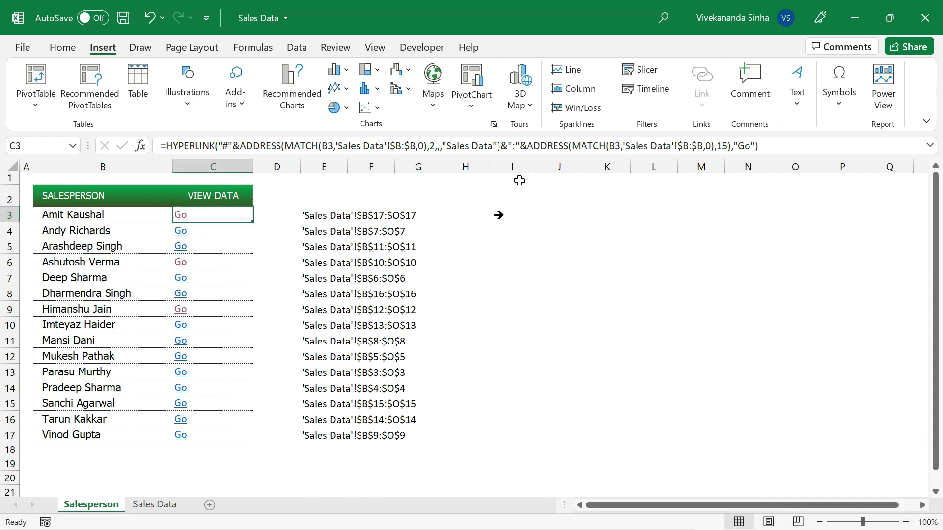
{"action": "left_click", "coordinate": [737, 141]}
{"action": "key", "text": "Delete"}
{"action": "key", "text": "Delete"}
{"action": "type", "text": "è"}
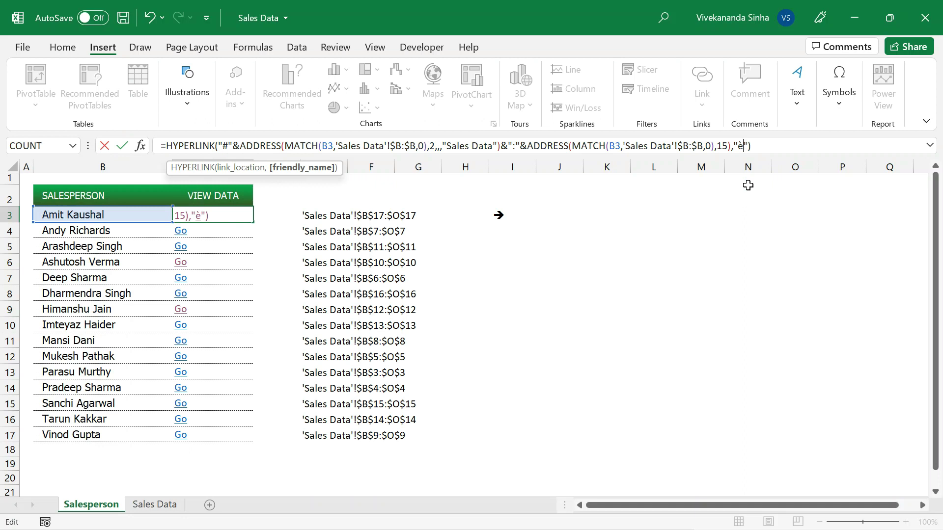
{"action": "key", "text": "Return"}
{"action": "left_click", "coordinate": [228, 216]}
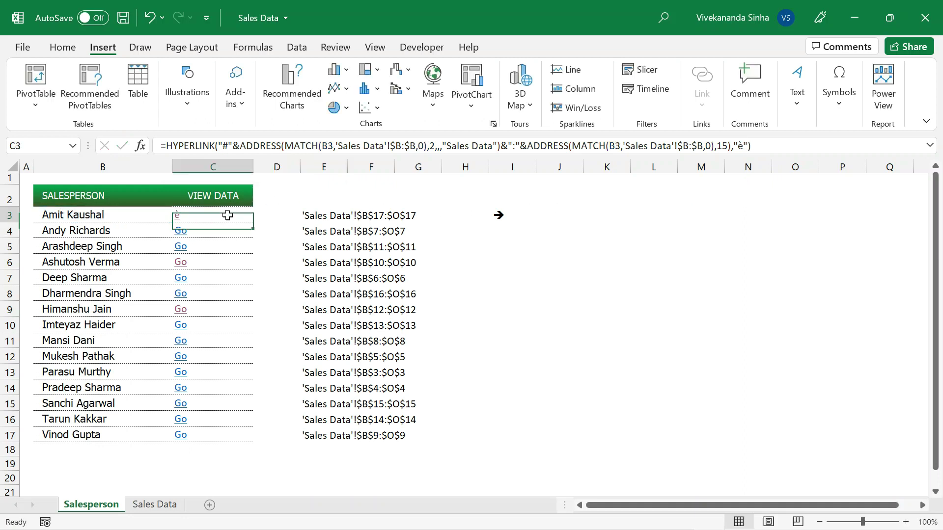
{"action": "double_click", "coordinate": [254, 224]}
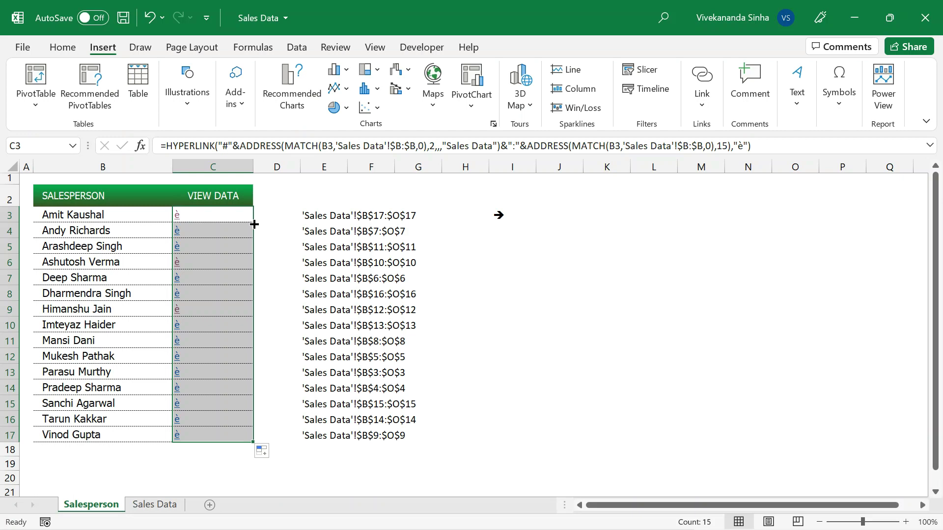
- Format C3:C17 in the Wingdings font, centred horizontally and without the underline
{"action": "left_click", "coordinate": [63, 46]}
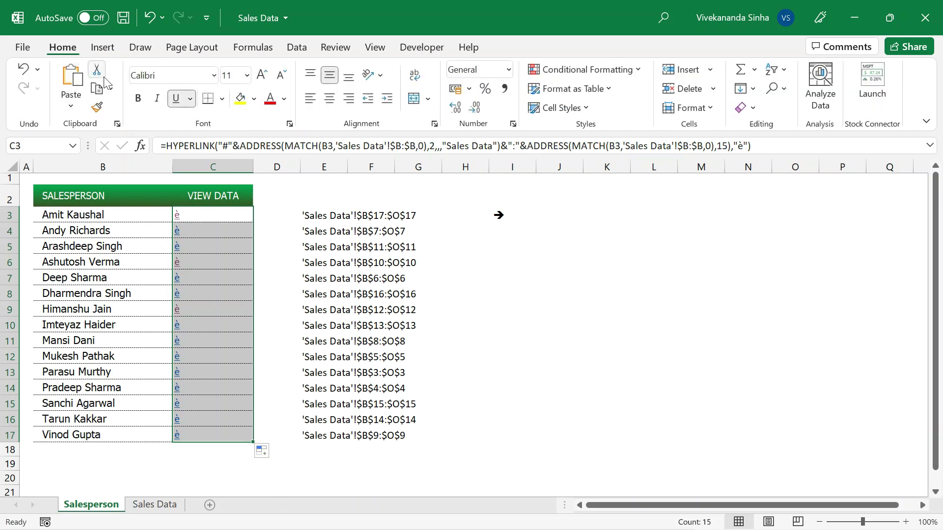
{"action": "left_click", "coordinate": [155, 74]}
{"action": "type", "text": "Wingdings"}
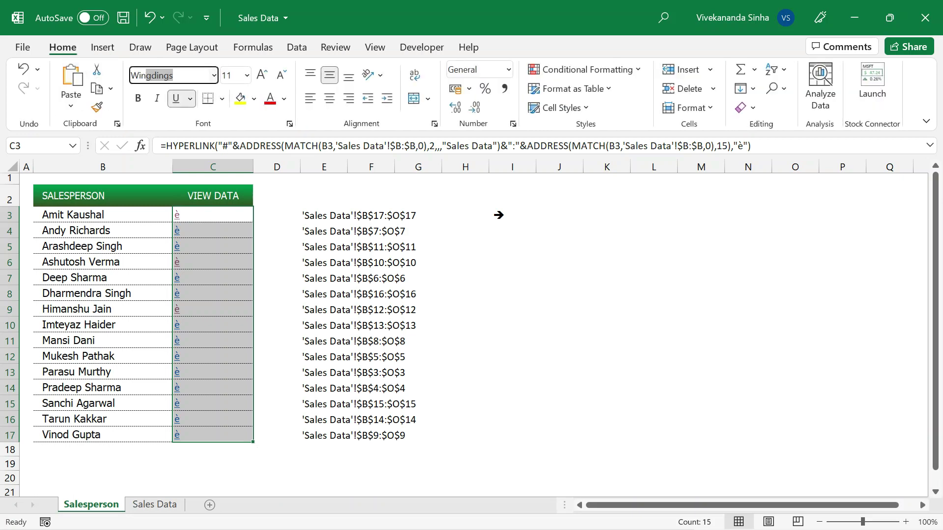
{"action": "key", "text": "Return"}
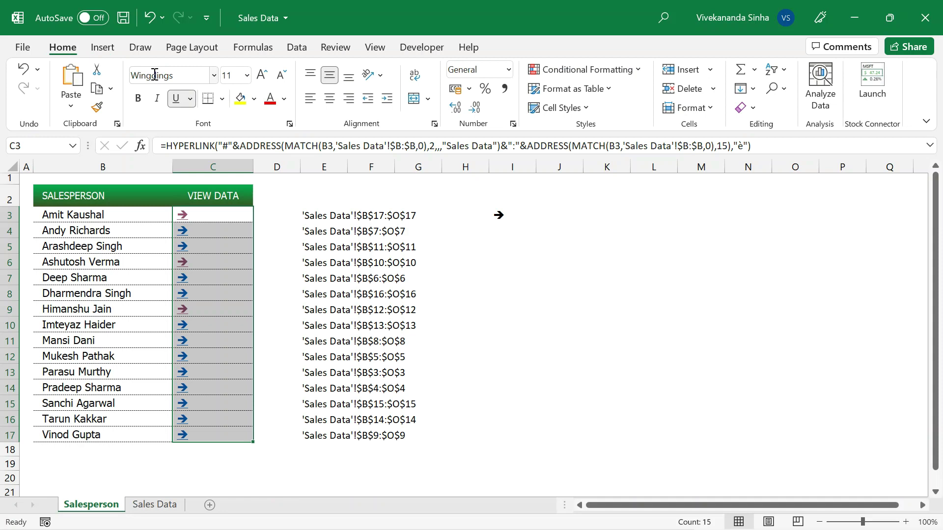
{"action": "left_click", "coordinate": [329, 99]}
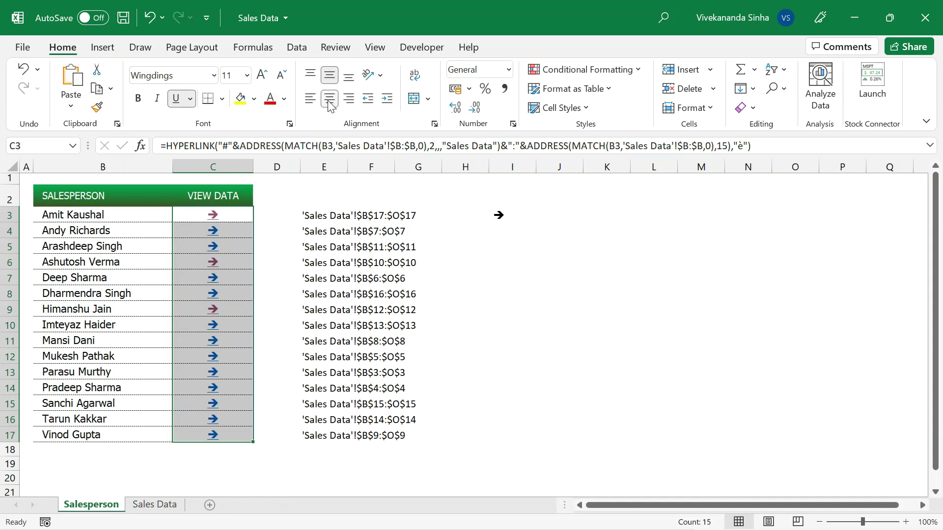
{"action": "left_click", "coordinate": [178, 100]}
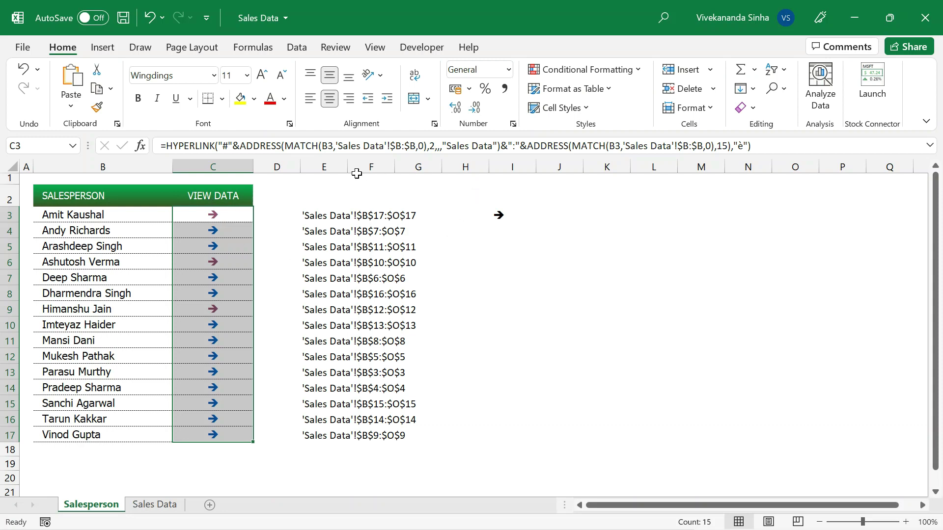
- Clear the helper addresses and the sample arrow from columns E through I
{"action": "left_click", "coordinate": [320, 168]}
{"action": "left_click_drag", "start_coordinate": [320, 169], "coordinate": [512, 182]}
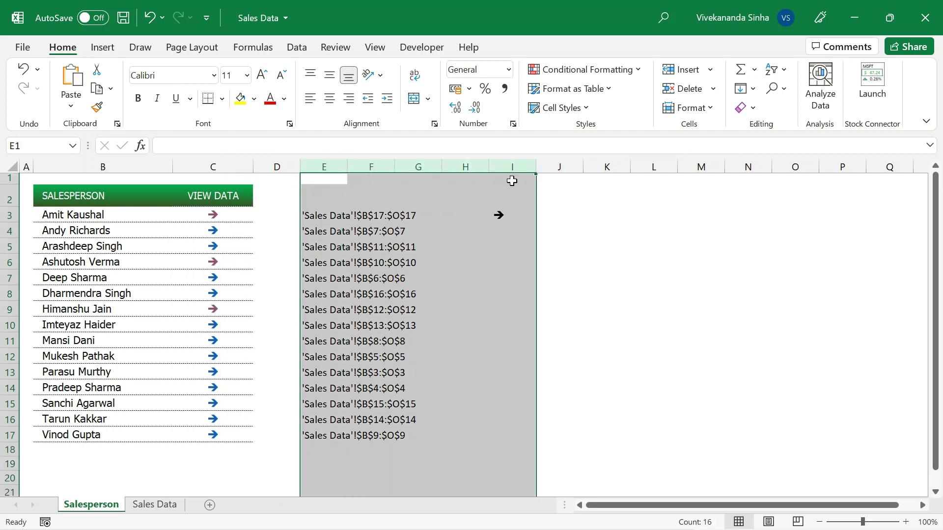
{"action": "key", "text": "Delete"}
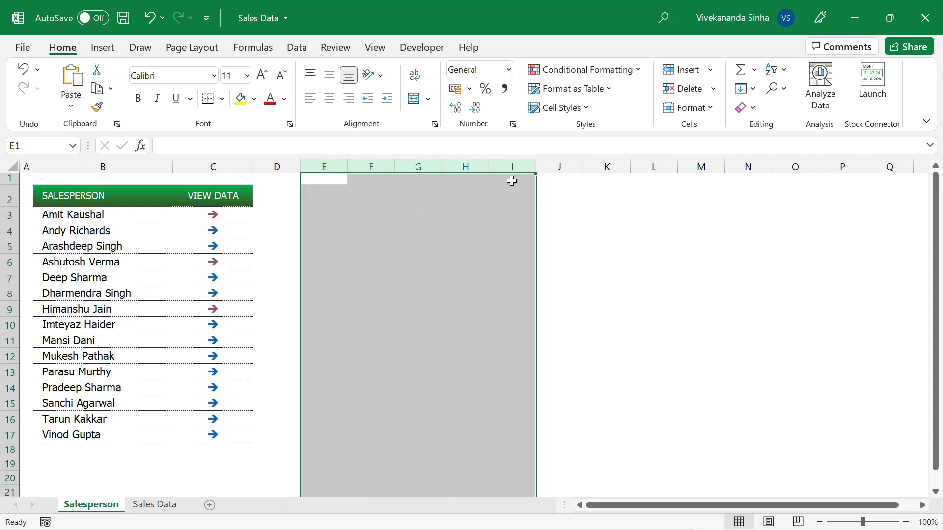
{"action": "left_click", "coordinate": [144, 197]}
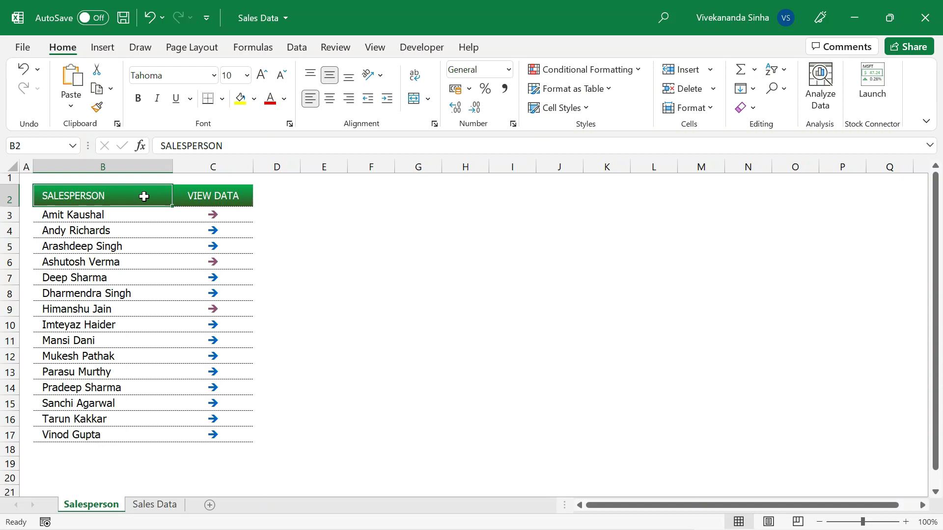
- Test the arrow links in C7, C14 and C4, returning to the Salesperson sheet after each one
{"action": "left_click", "coordinate": [211, 278]}
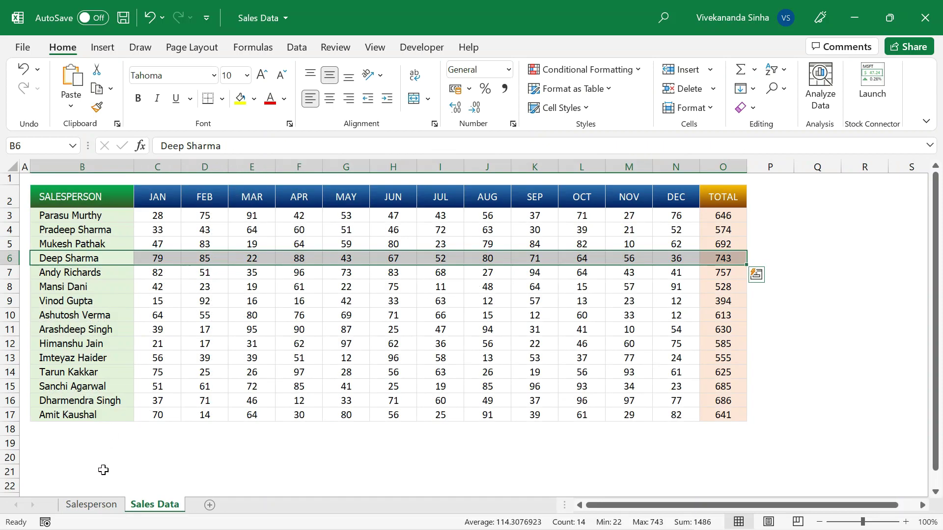
{"action": "left_click", "coordinate": [102, 504]}
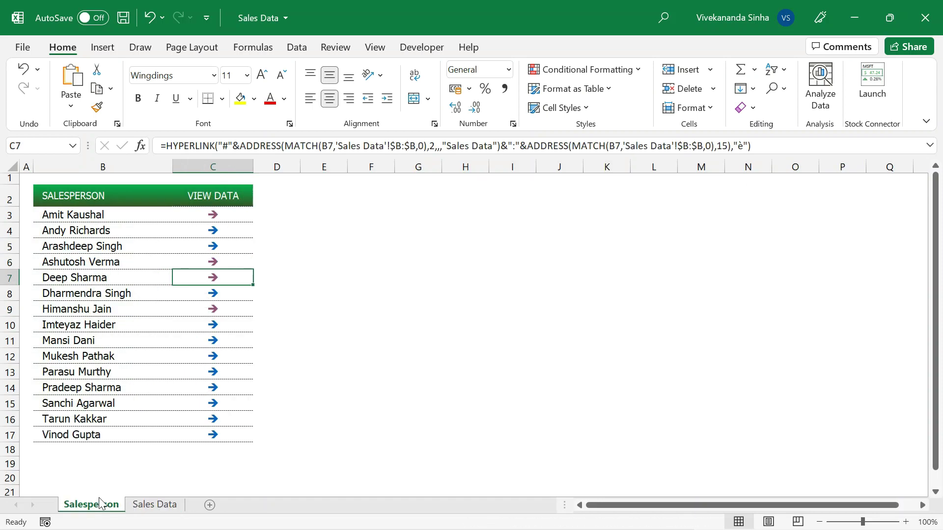
{"action": "left_click", "coordinate": [213, 392]}
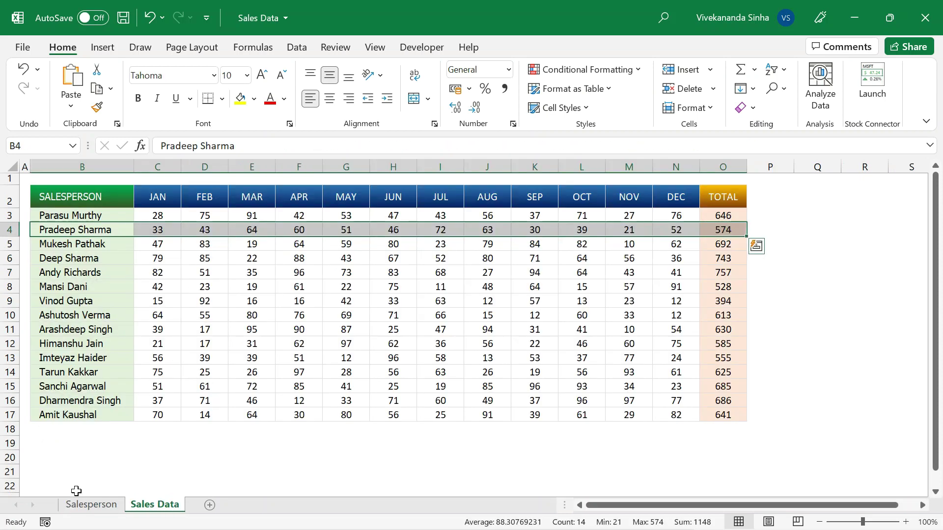
{"action": "left_click", "coordinate": [82, 507]}
{"action": "left_click", "coordinate": [216, 234]}
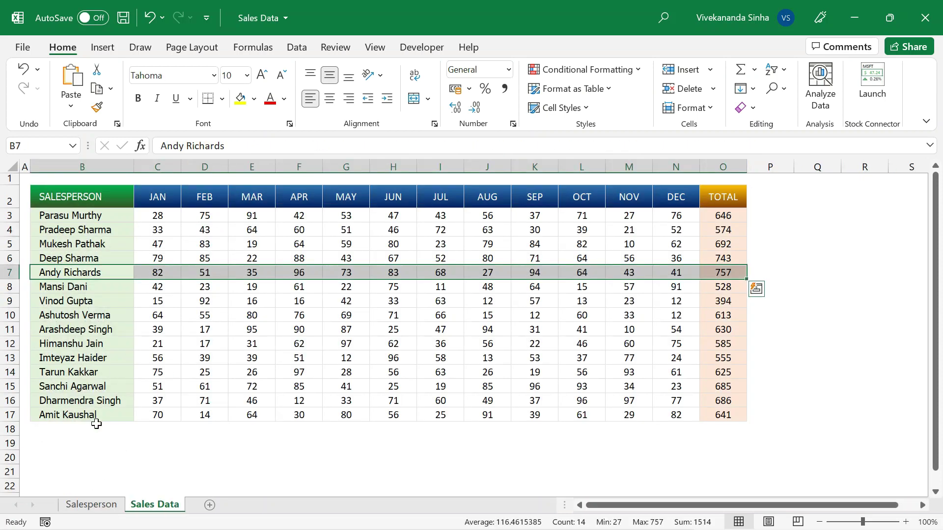
{"action": "left_click", "coordinate": [91, 506]}
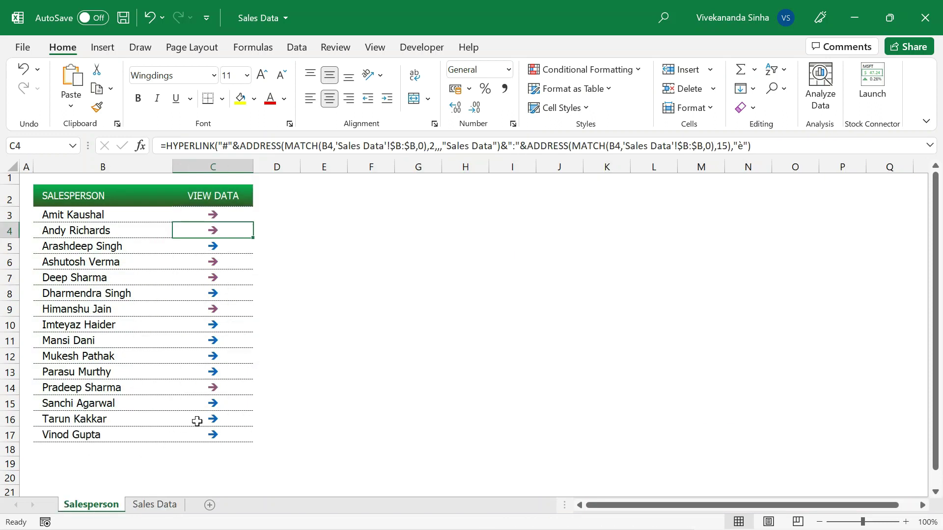
- Test the arrow links in C16 and C12, returning to the Salesperson sheet after each one
{"action": "left_click", "coordinate": [213, 420]}
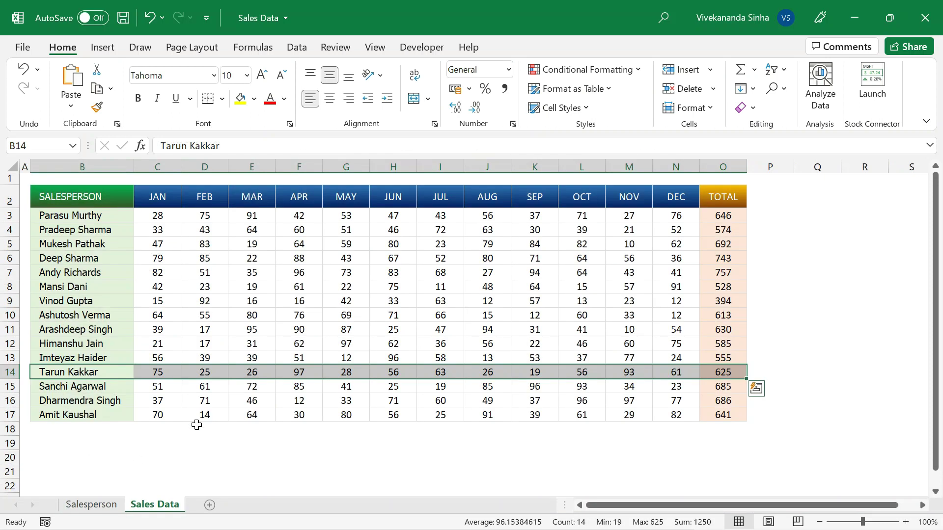
{"action": "left_click", "coordinate": [91, 506]}
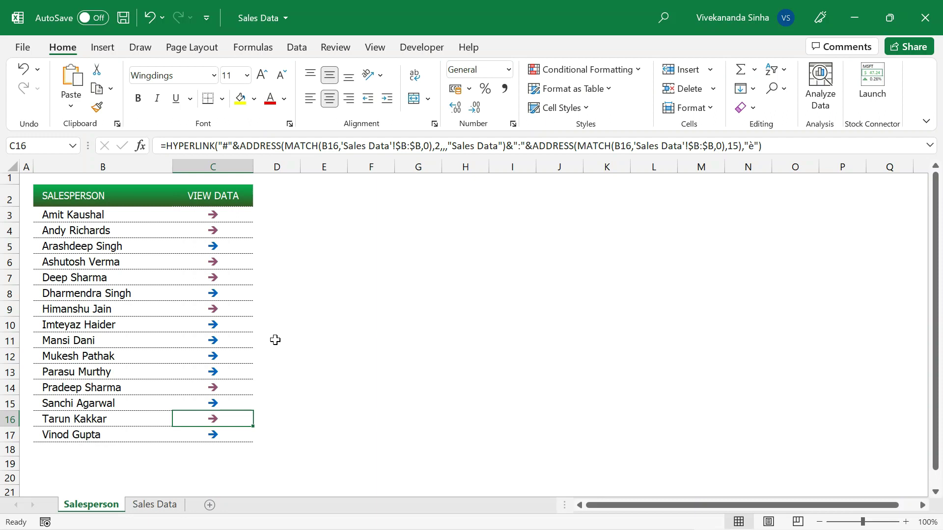
{"action": "left_click", "coordinate": [68, 358]}
{"action": "left_click", "coordinate": [213, 358]}
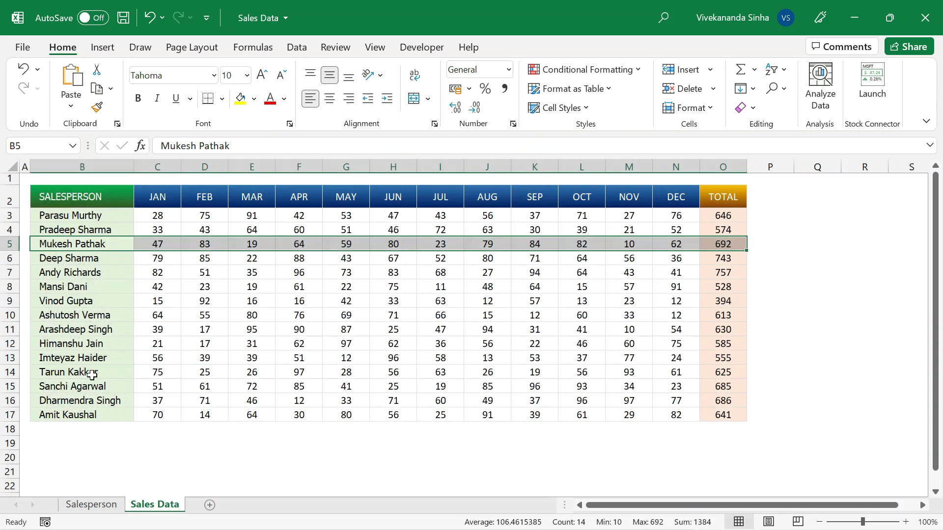
{"action": "left_click", "coordinate": [93, 506]}
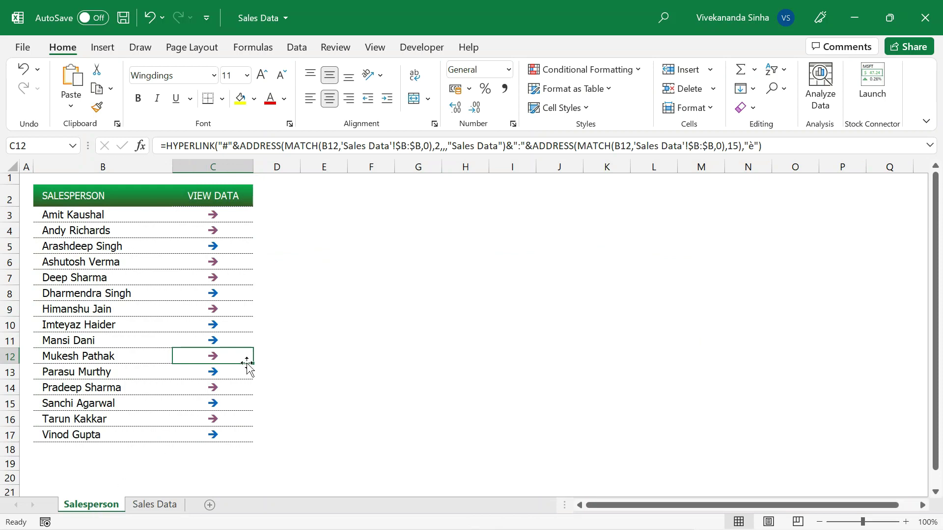